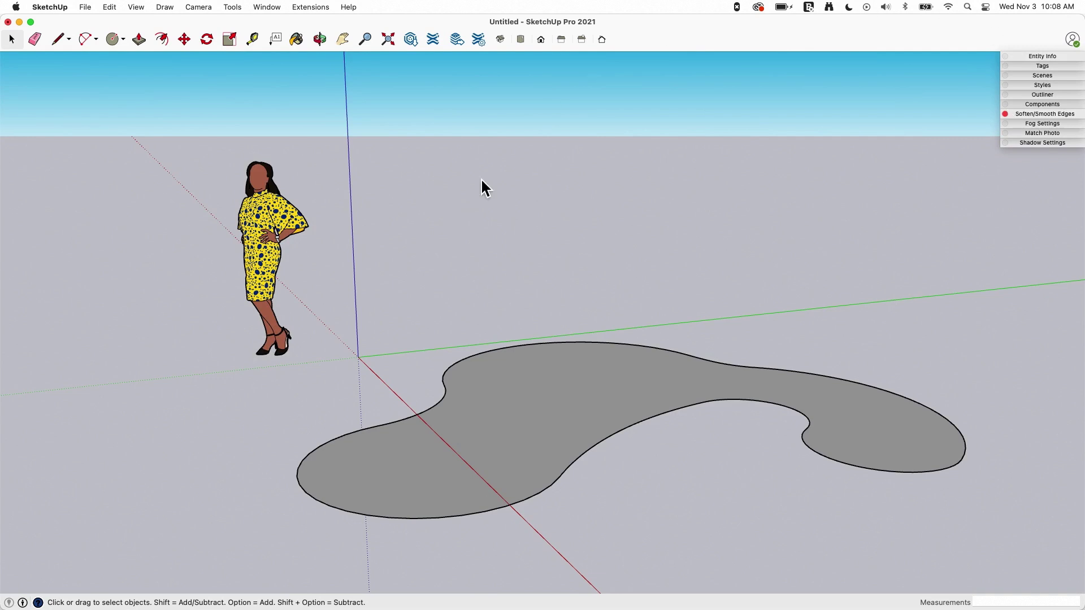
Step: Push/Pull the curved face up into a tall solid with curving walls
mouse_move(560, 306)
middle_mouse_down()
mouse_move(565, 346)
mouse_move(580, 321)
middle_mouse_up()
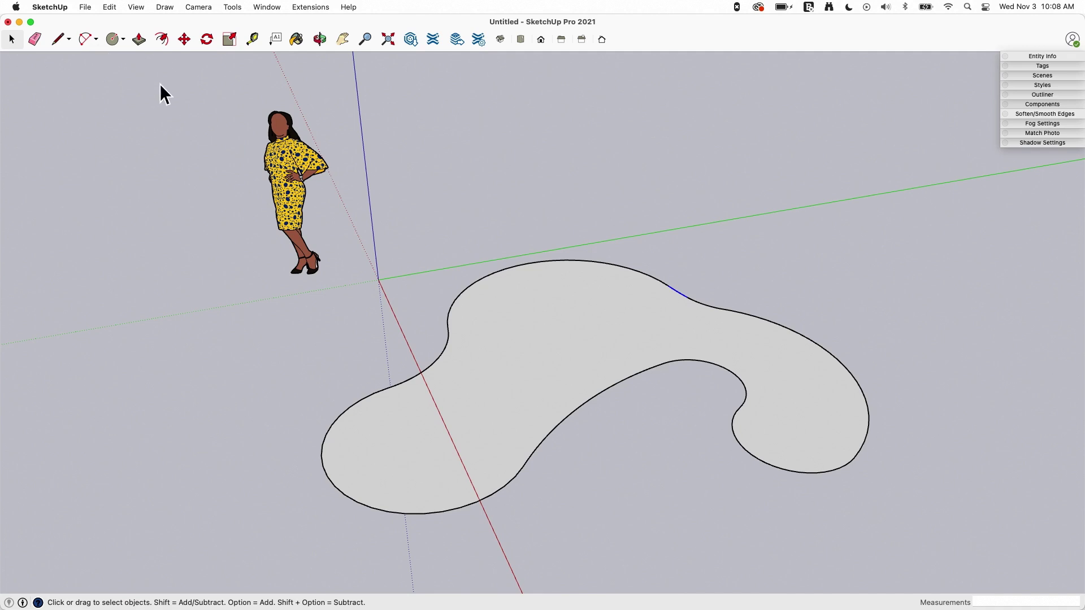
left_click(139, 39)
left_click_drag(565, 375, 572, 252)
middle_click_drag(572, 252, 727, 511)
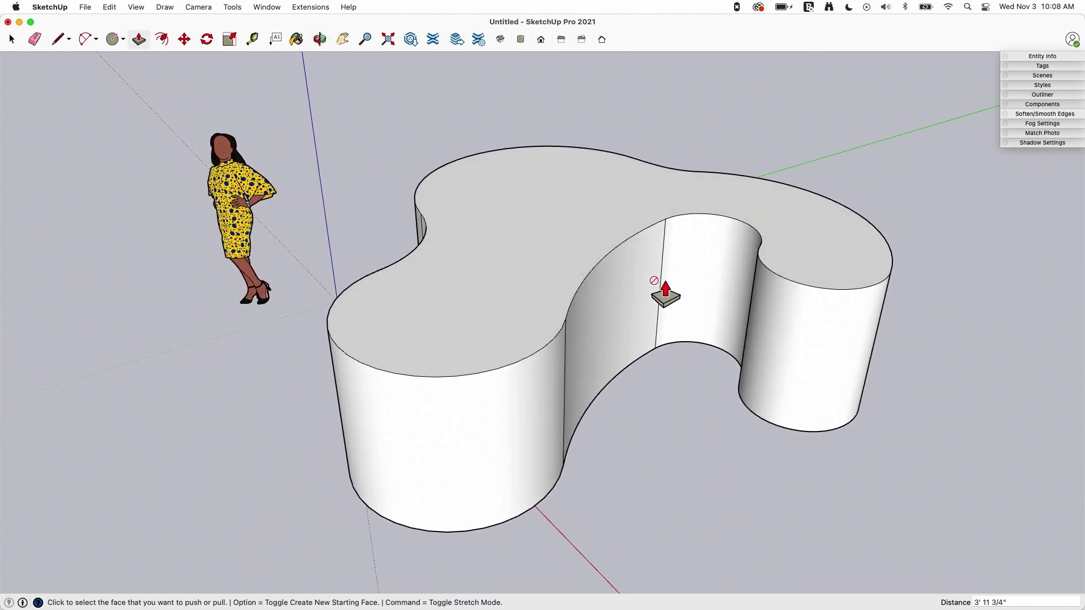
Step: Select the vertical seam edges on the solid's inner wall and near side
key("space")
left_click(663, 263)
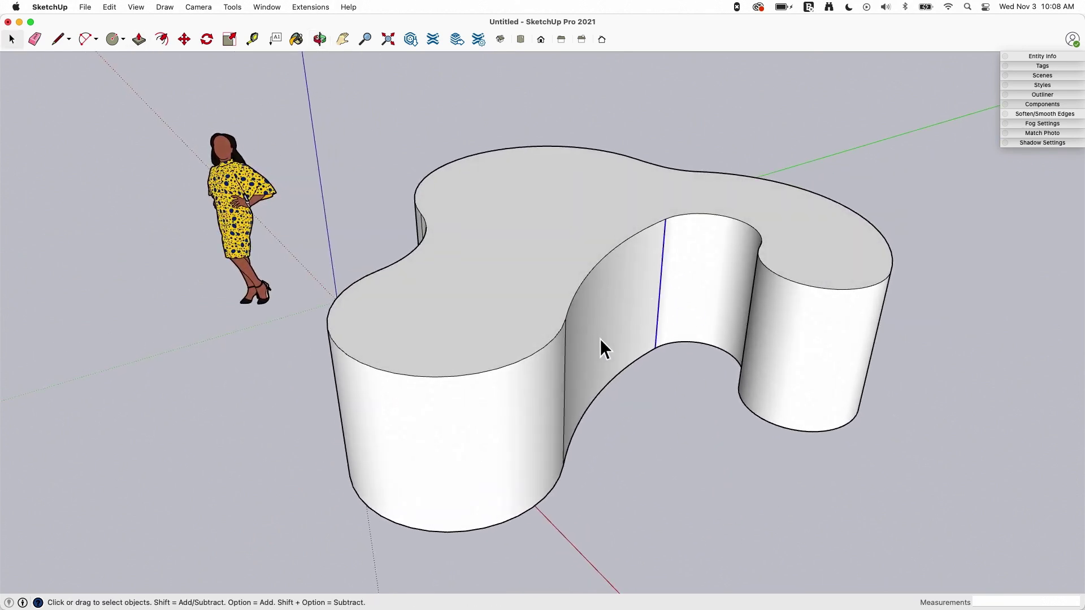
middle_click_drag(623, 355, 444, 364)
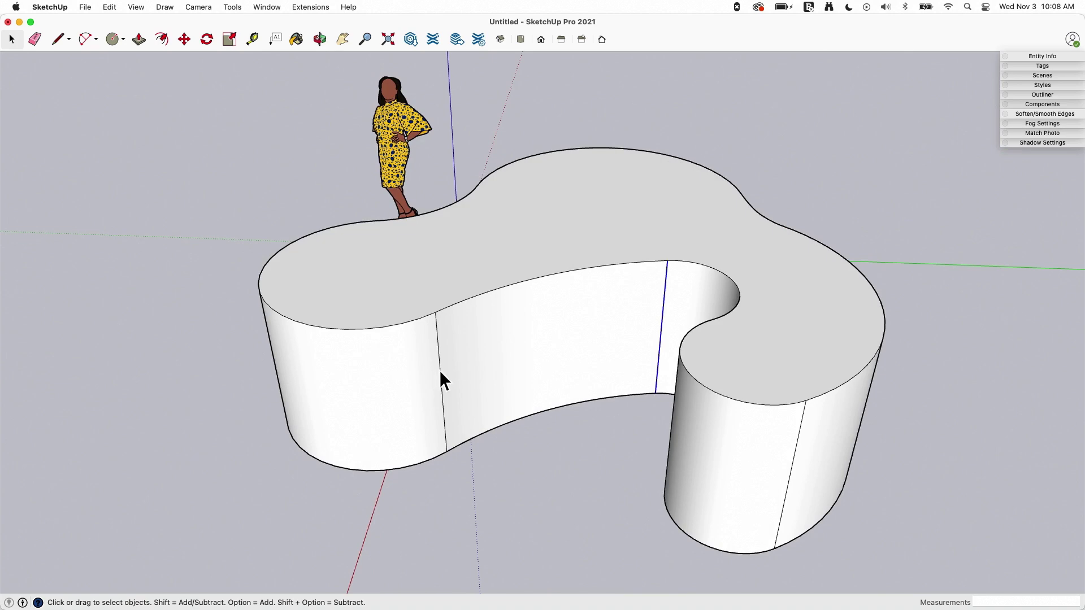
left_click(441, 371)
middle_click_drag(255, 381, 563, 479)
middle_click_drag(549, 436, 390, 373)
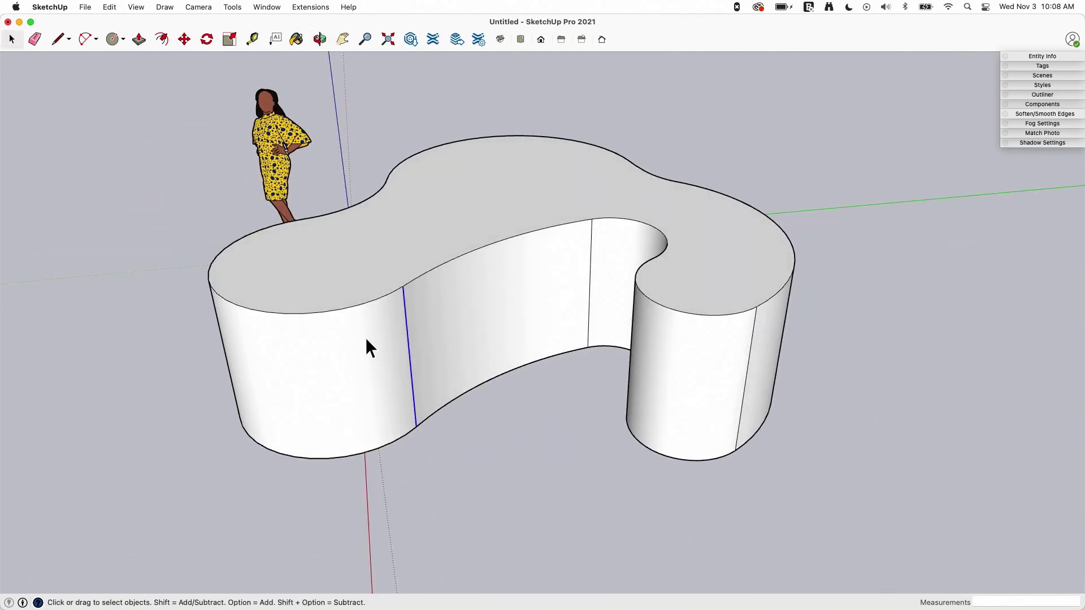
Step: Soften the two vertical seam edges using the Eraser with Alt
key("e")
key("alt")
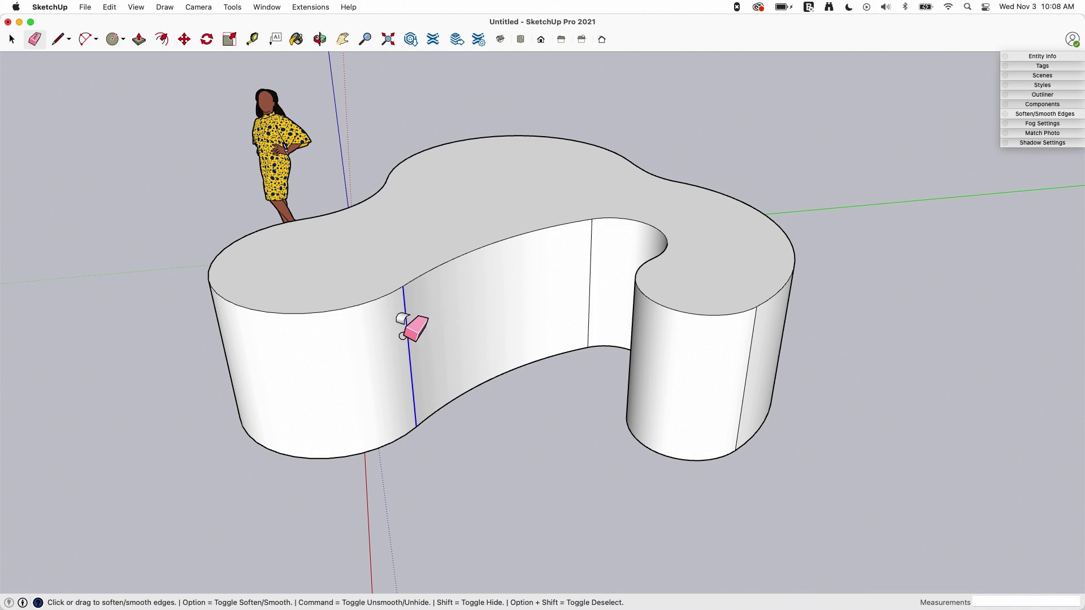
left_click(406, 318, "alt")
left_click(589, 271, "alt")
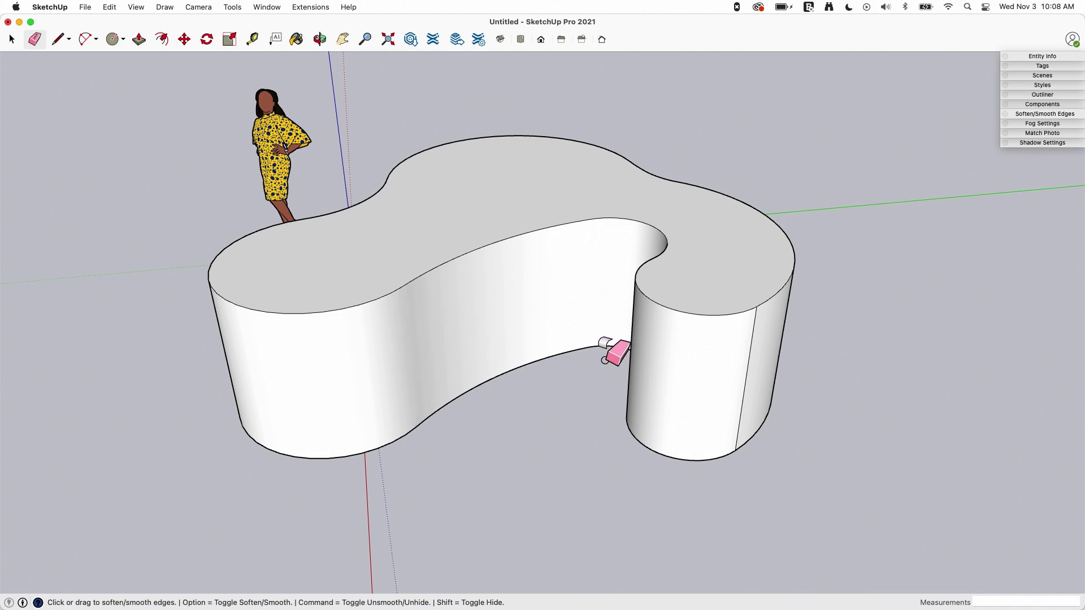
Step: Uncheck Smooth Normals for the whole solid in Soften/Smooth Edges, then undo it
key("space")
triple_click(525, 293)
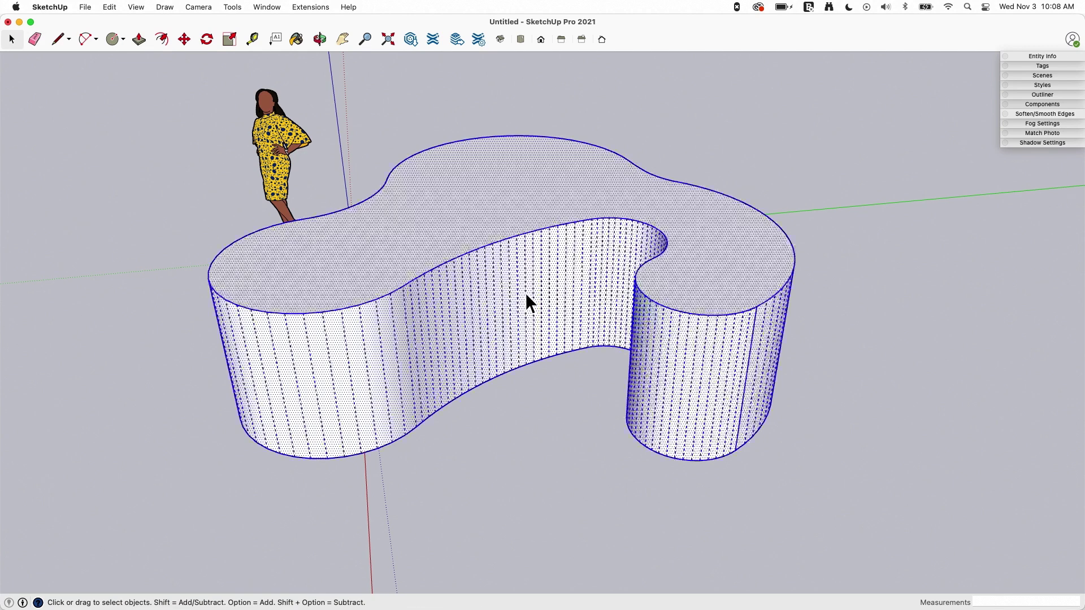
left_click(1057, 113)
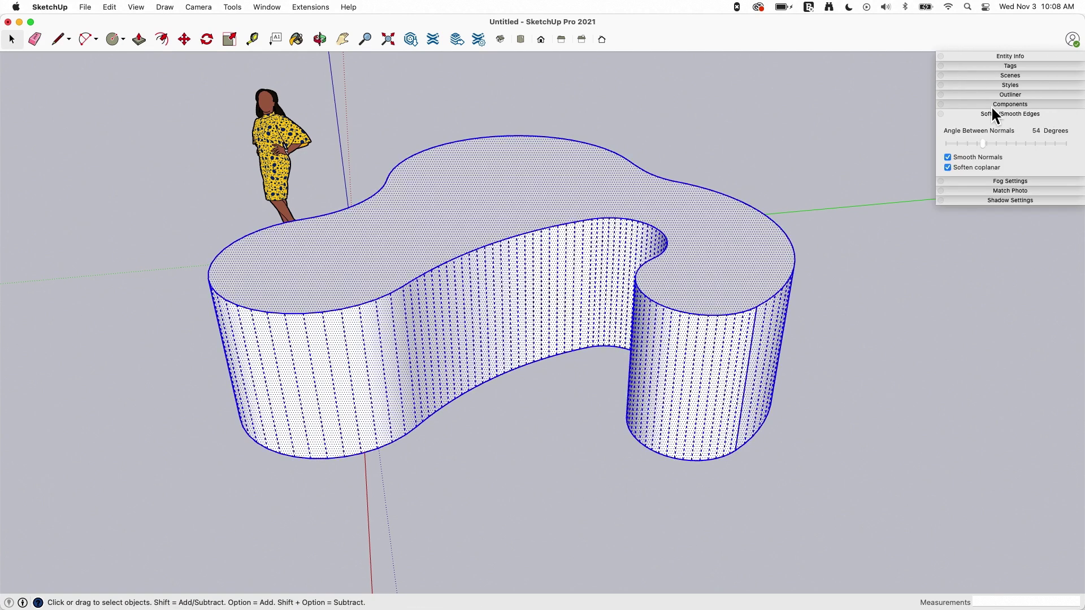
left_click(948, 157)
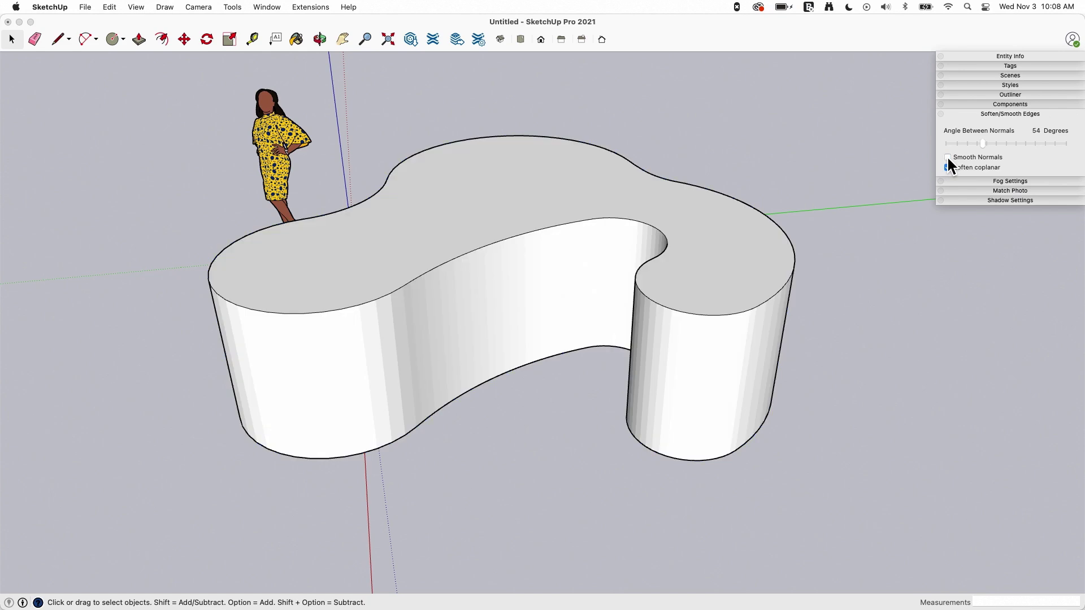
middle_click_drag(574, 259, 678, 274)
key("super+t")
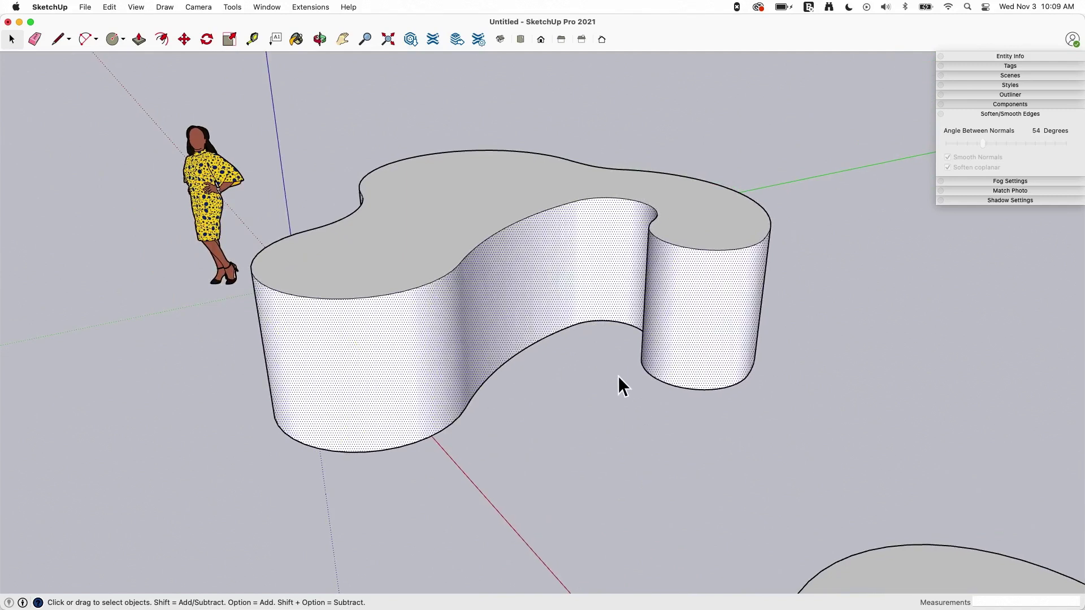
key("super+t")
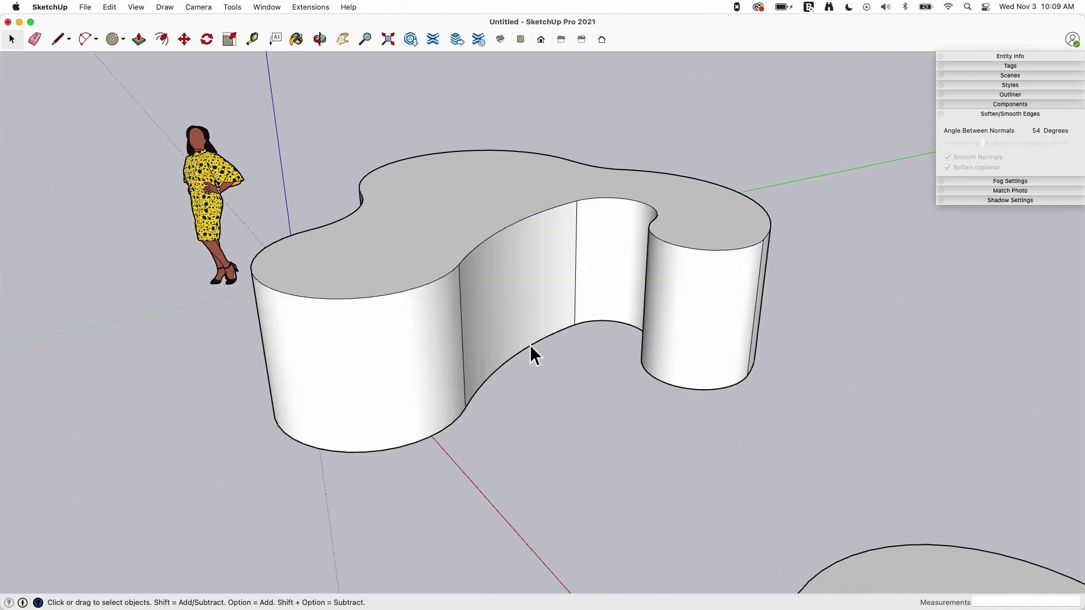
Step: Weld the second face's outline and confirm in Entity Info it's one 204-segment curve
scroll(514, 300, "down", 10)
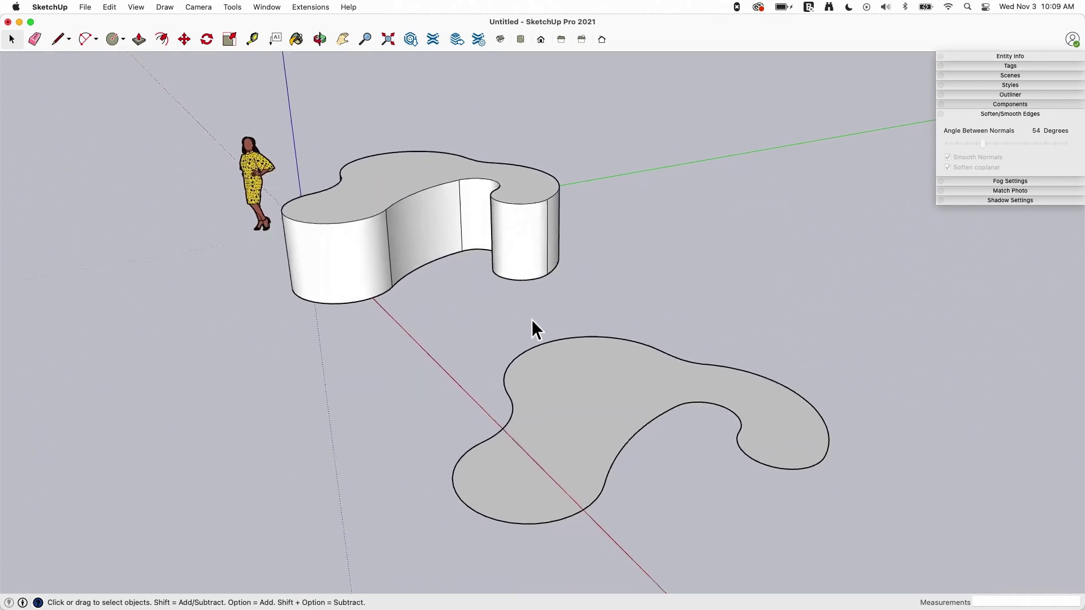
scroll(534, 321, "up", 5)
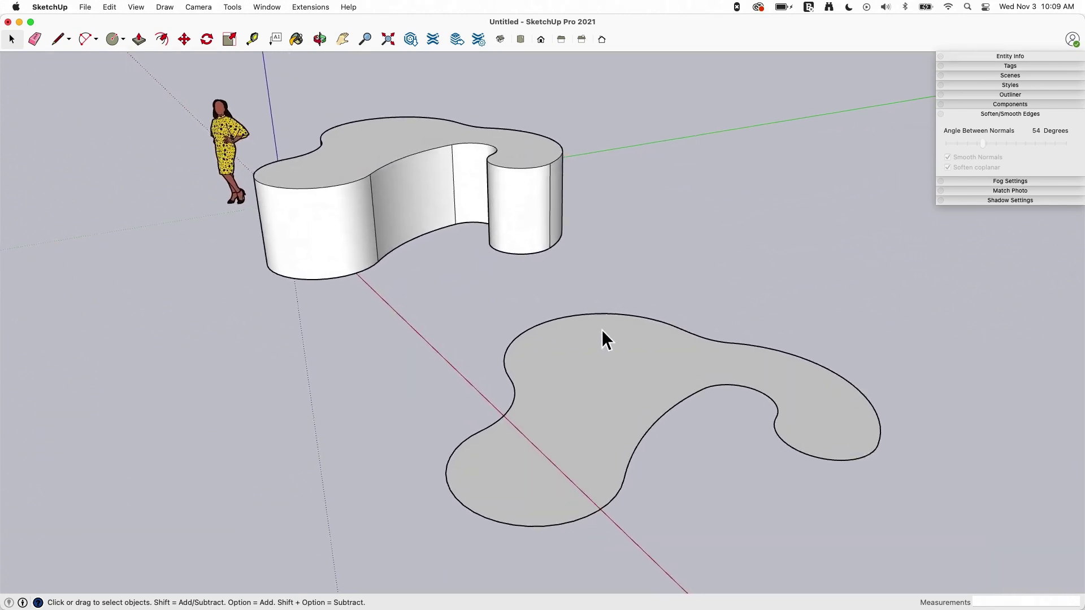
double_click(527, 346)
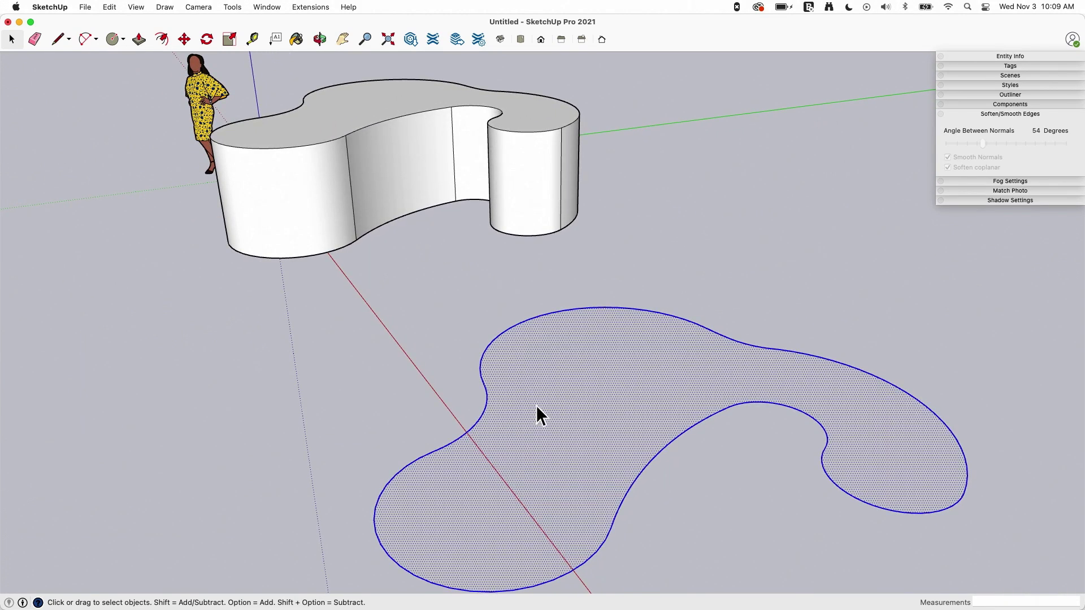
scroll(537, 405, "down", 1)
scroll(537, 398, "down", 2)
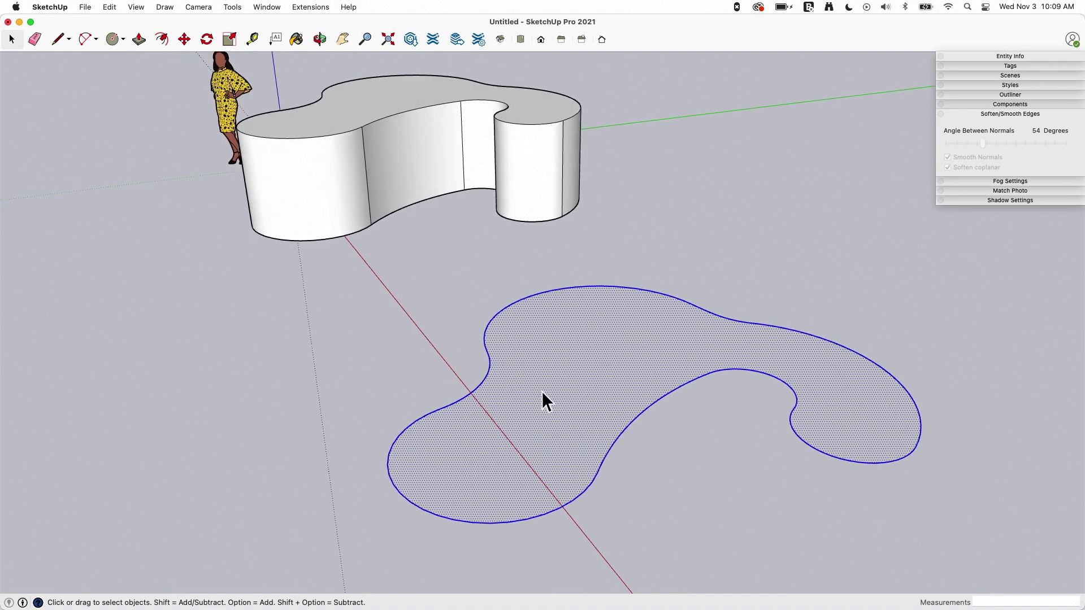
right_click(536, 339)
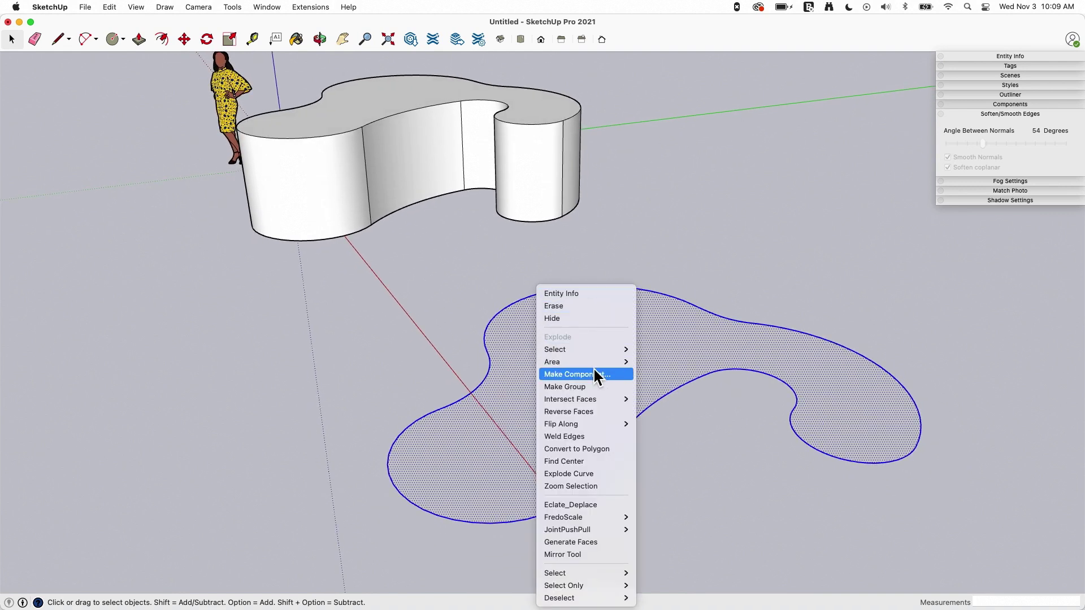
left_click(585, 436)
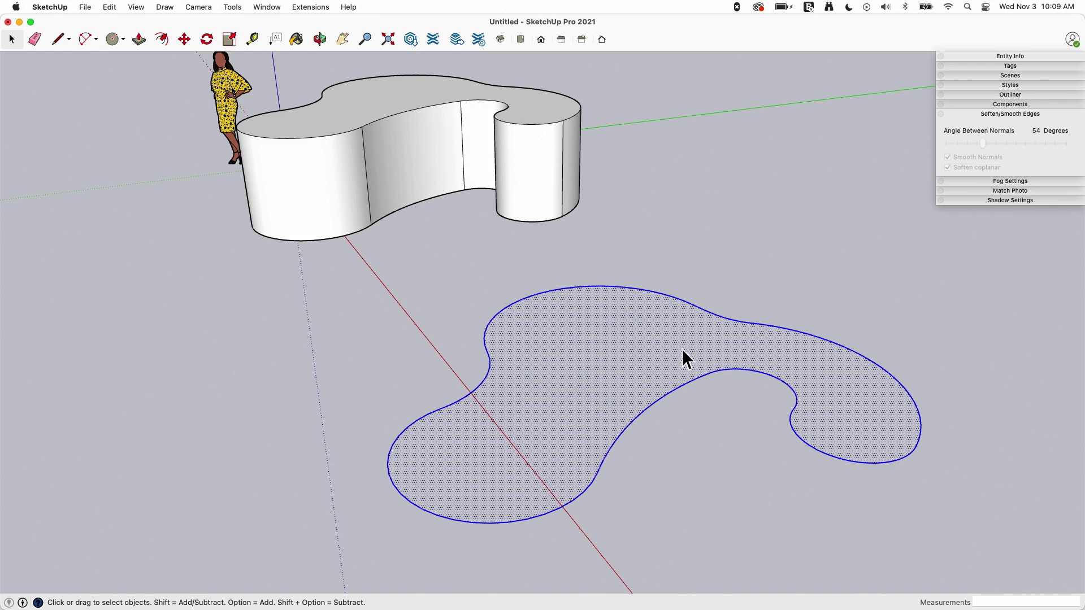
left_click(476, 383)
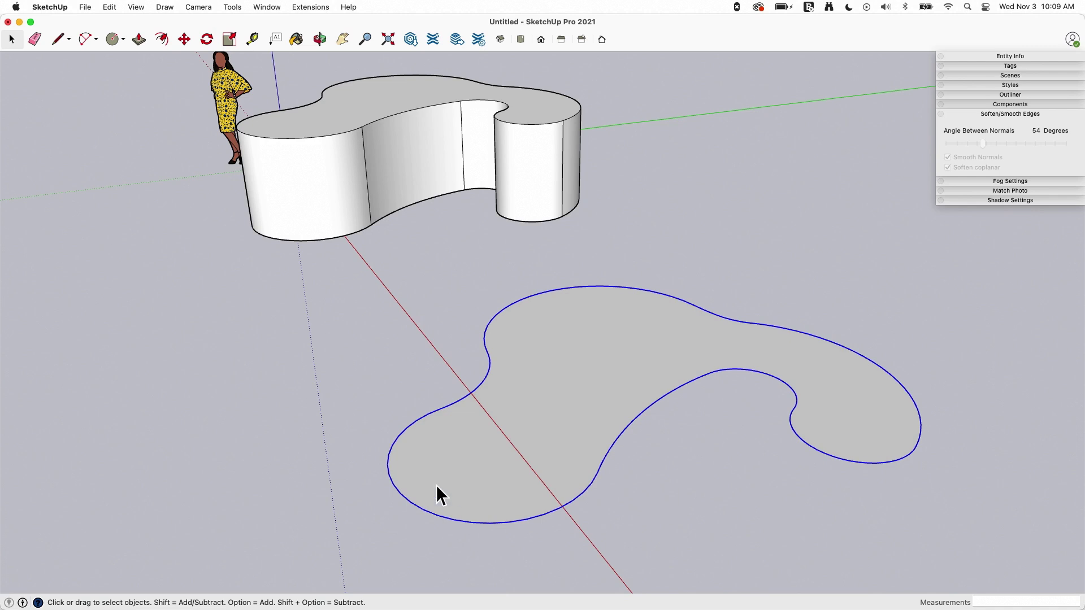
left_click(1005, 55)
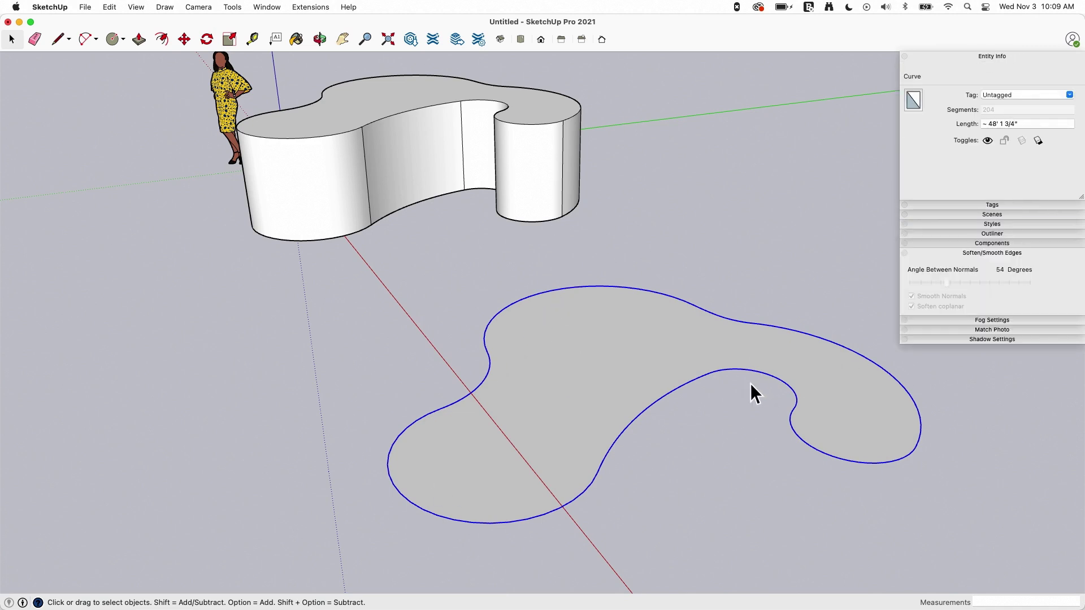
Step: Push/Pull the welded face up to the same height as the first solid
key("p")
double_click(529, 350)
middle_click_drag(382, 375, 516, 355)
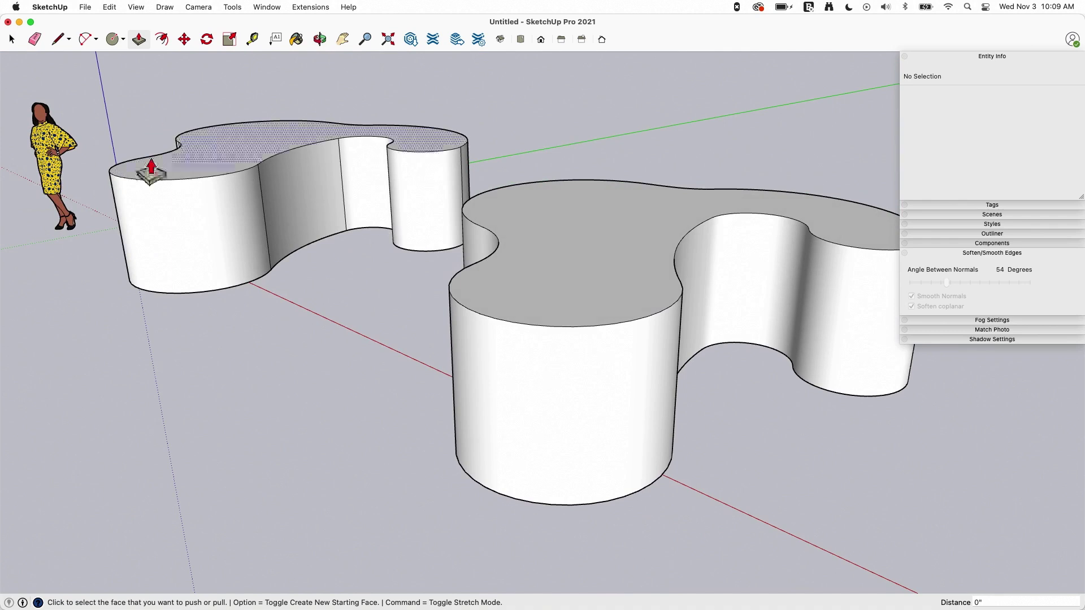
Step: Select the new solid's side wall and top curve, comparing both solids from above
left_click(7, 40)
left_click(601, 480)
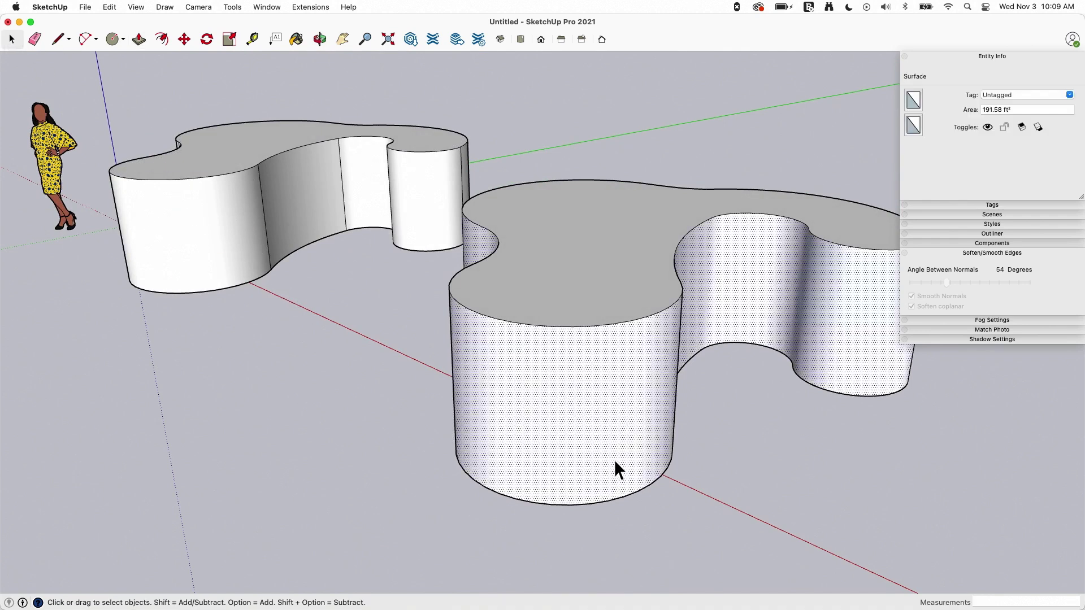
left_click(626, 322)
middle_click_drag(484, 391, 499, 98)
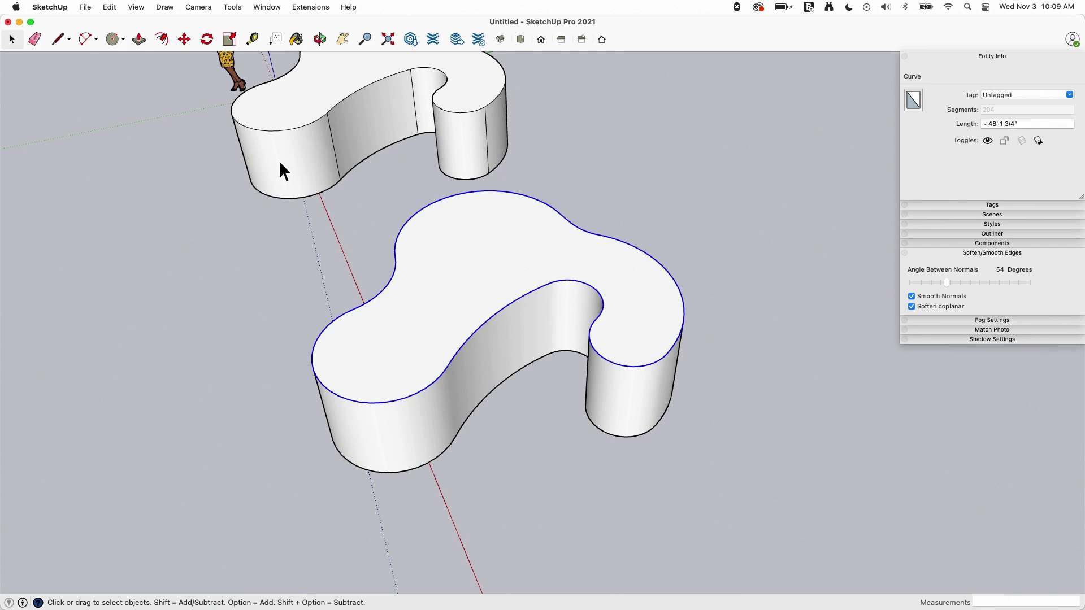
middle_click_drag(371, 211, 507, 156)
middle_click_drag(649, 310, 542, 301)
Step: Select the angular flat face on the floor
scroll(378, 84, "down", 5)
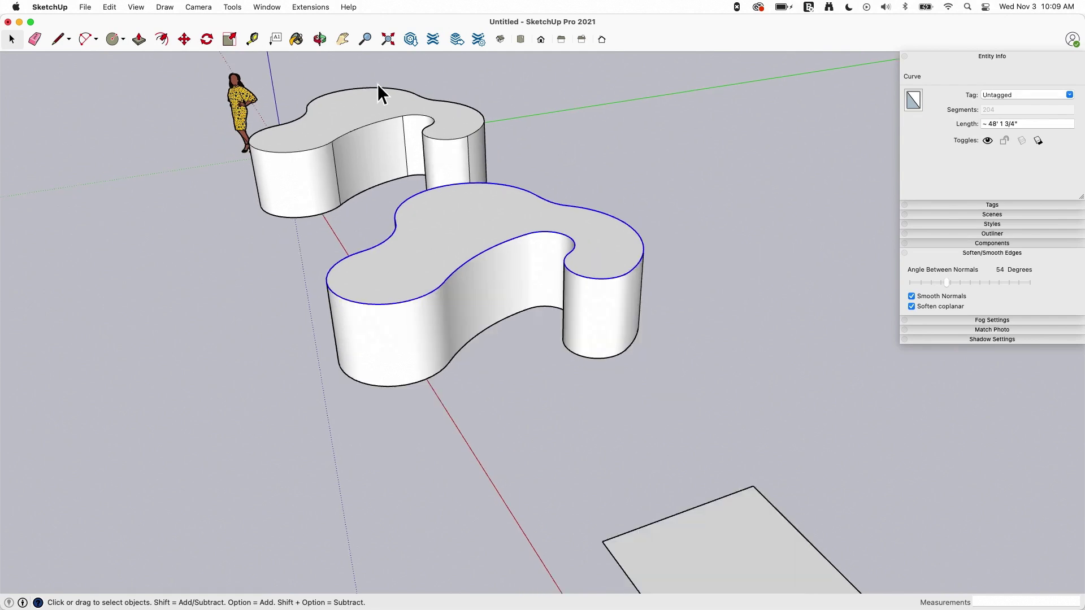
scroll(574, 387, "up", 5)
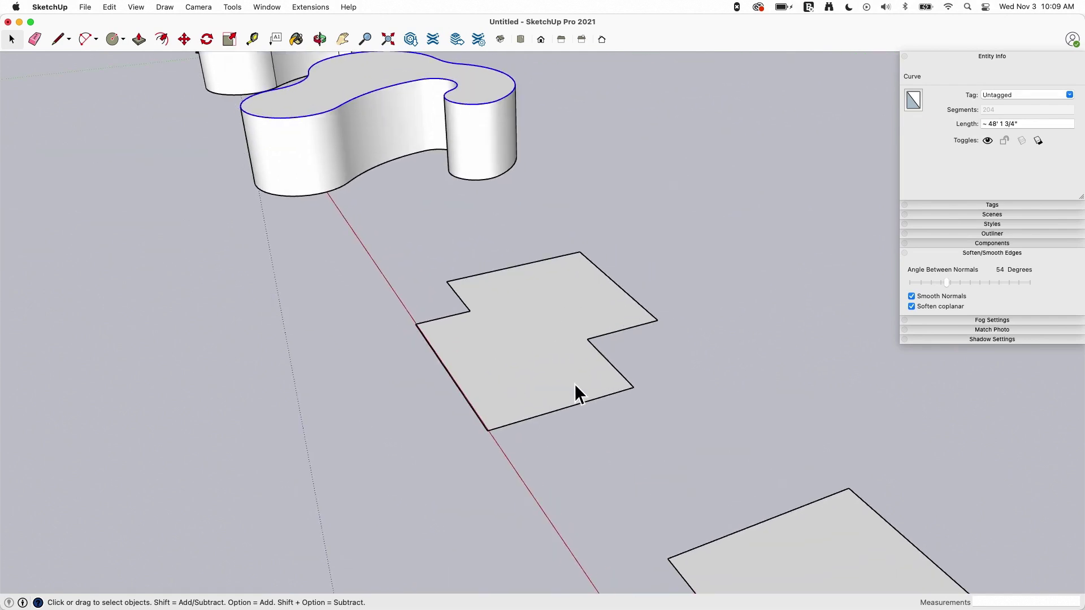
middle_click_drag(574, 387, 589, 302)
left_click(589, 302)
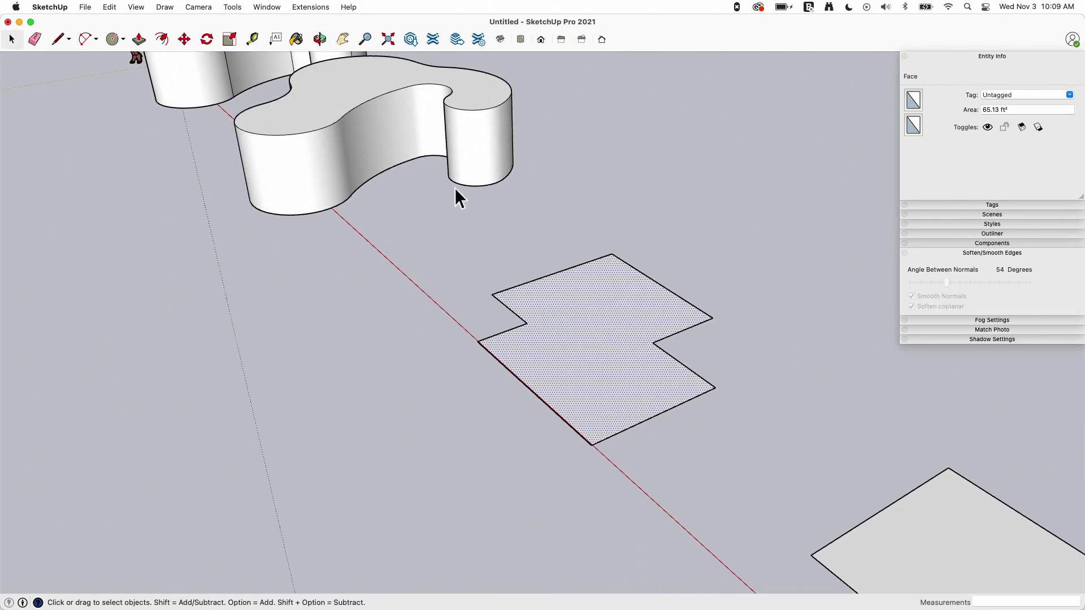
scroll(392, 170, "up", 5)
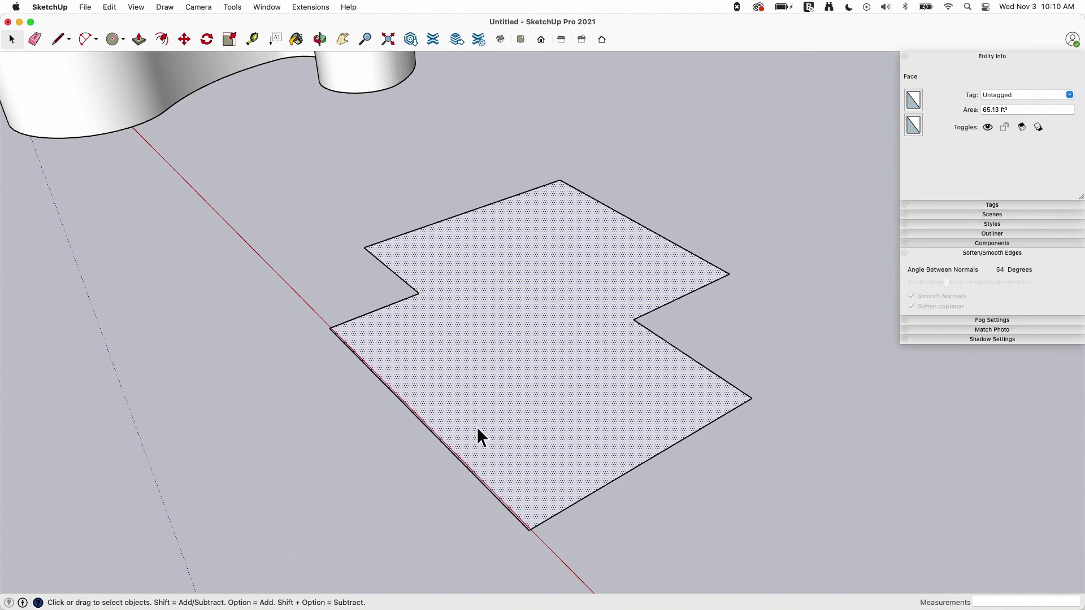
Step: Raise the angular face into a block at the same height and inspect its front
key("p")
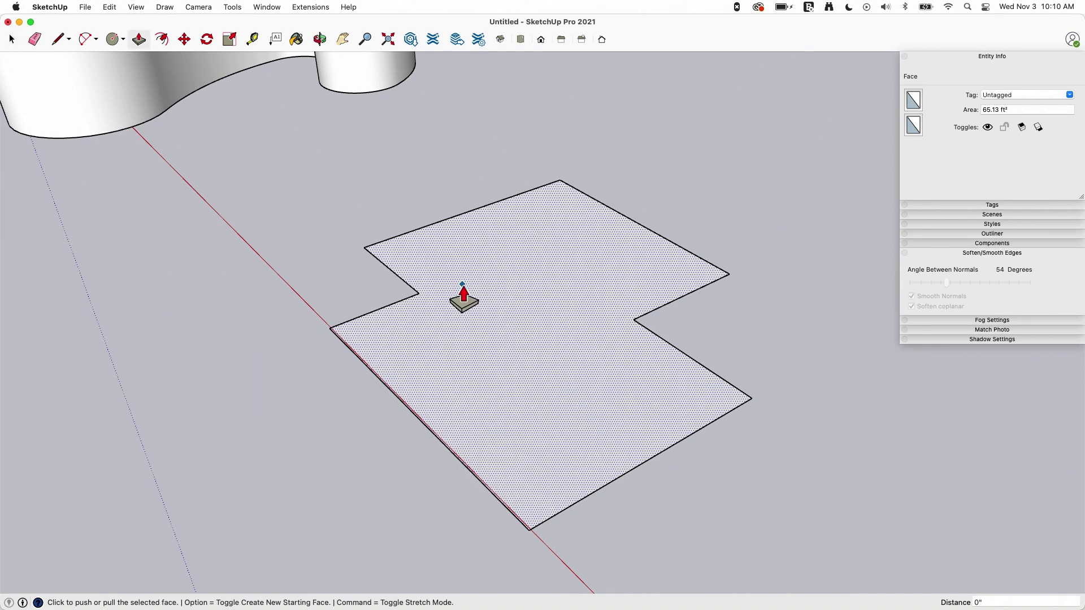
double_click(463, 298)
middle_click_drag(695, 383, 282, 386)
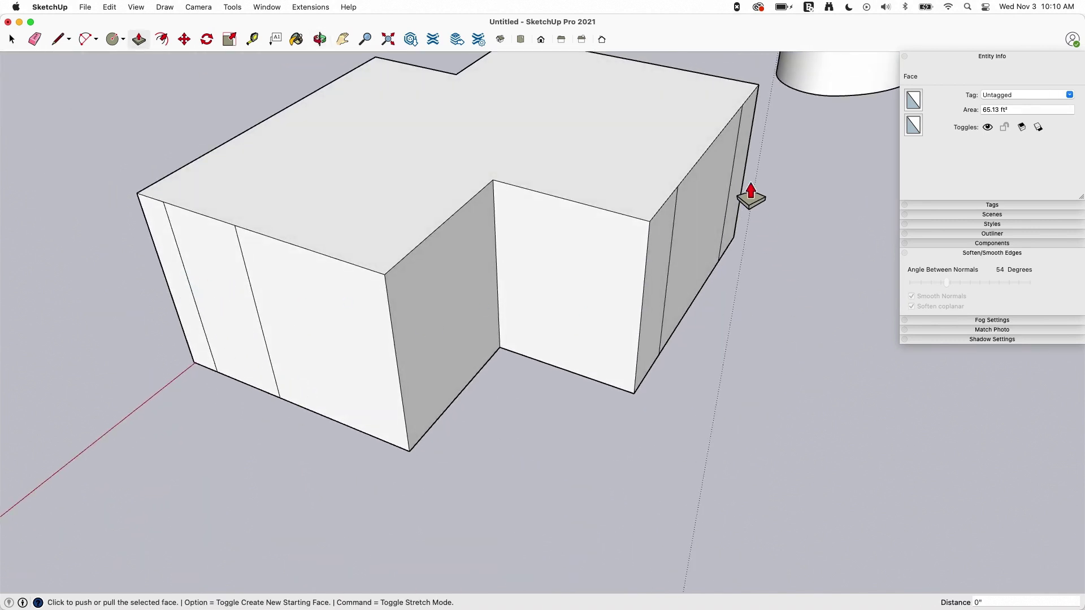
middle_click_drag(218, 383, 272, 396)
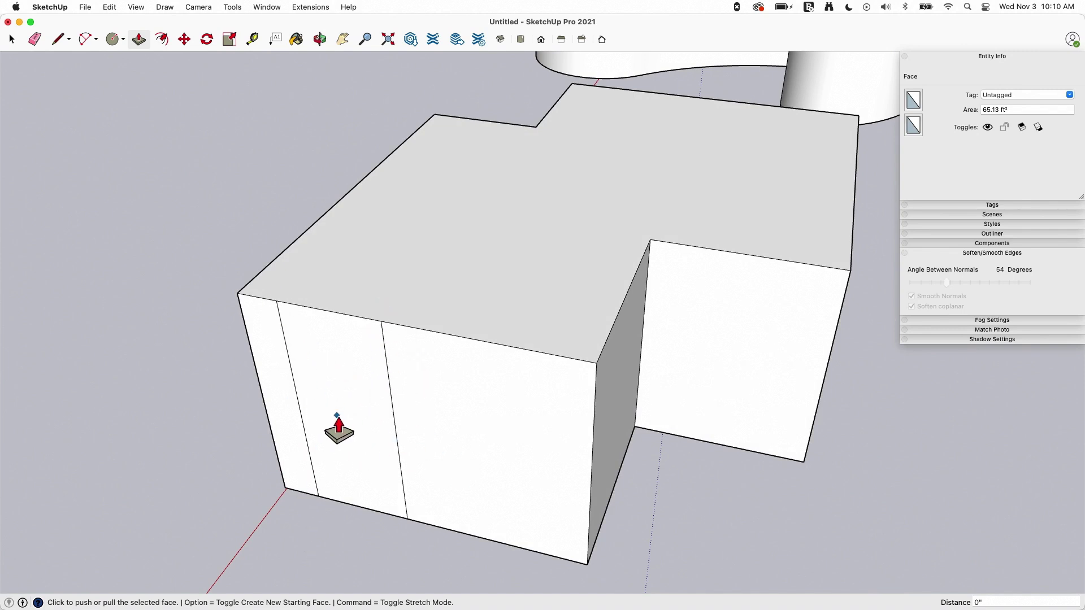
middle_click_drag(340, 416, 430, 469)
Step: Select the block's top-front edge segments to check their lengths
key("space")
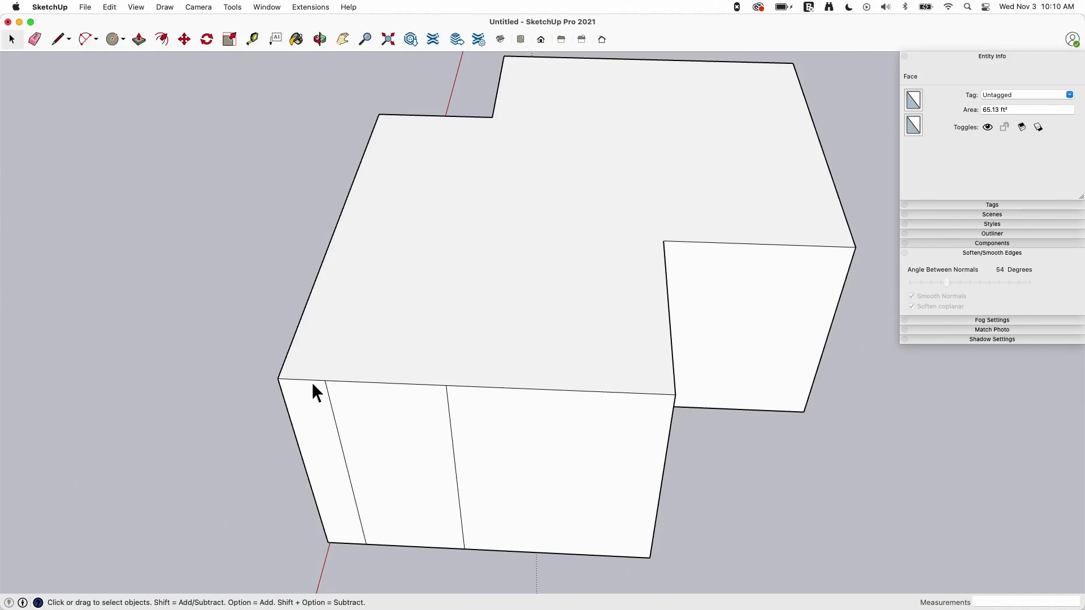
left_click(311, 380)
left_click(351, 382)
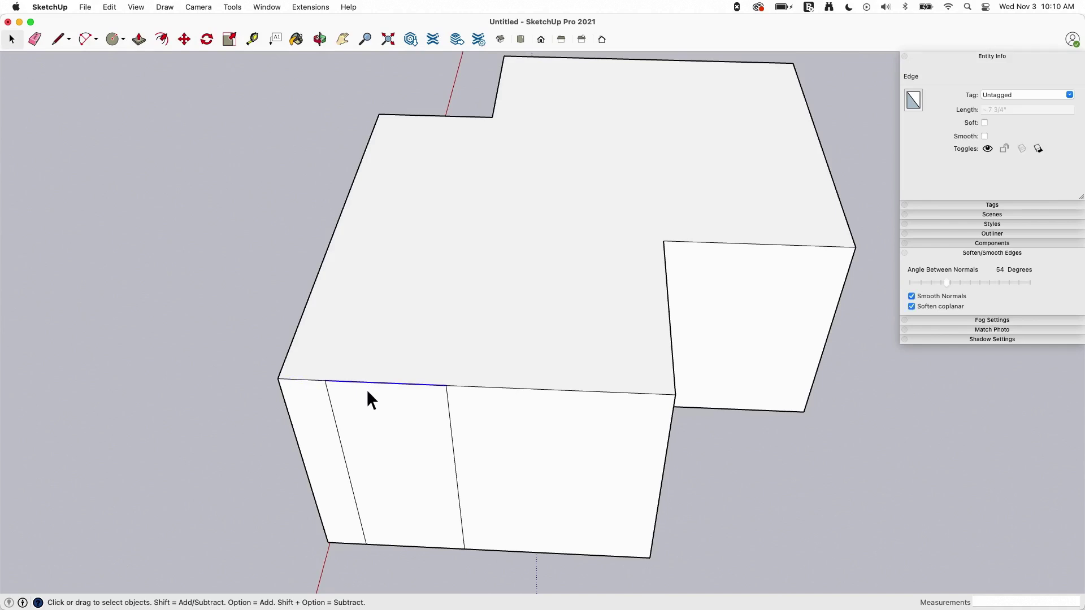
left_click(472, 386)
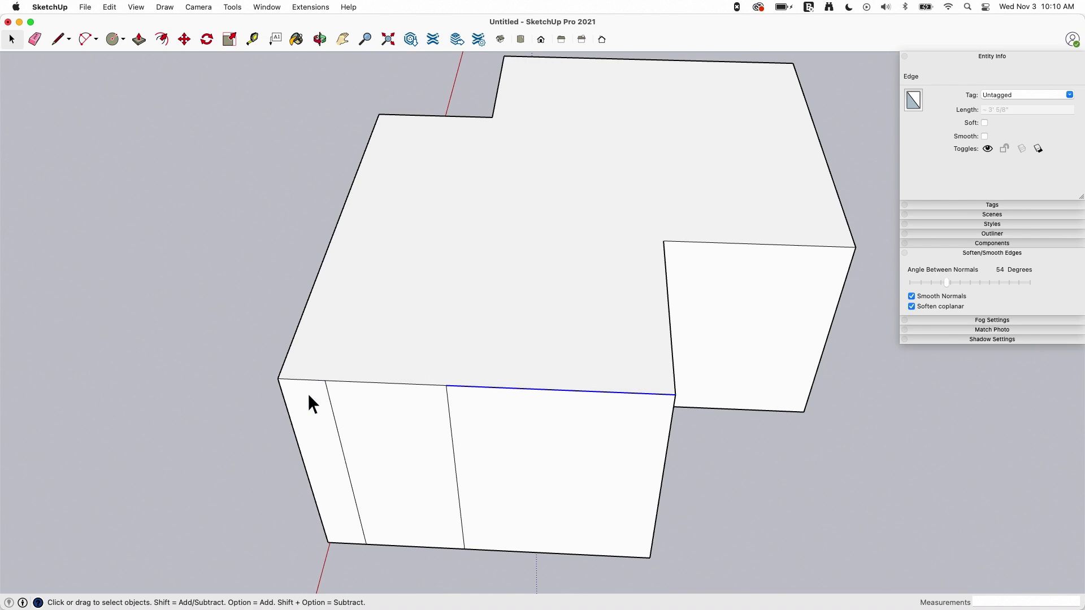
Step: Select the flat floor face with its outline and weld its twelve edges
middle_click_drag(497, 528, 581, 544)
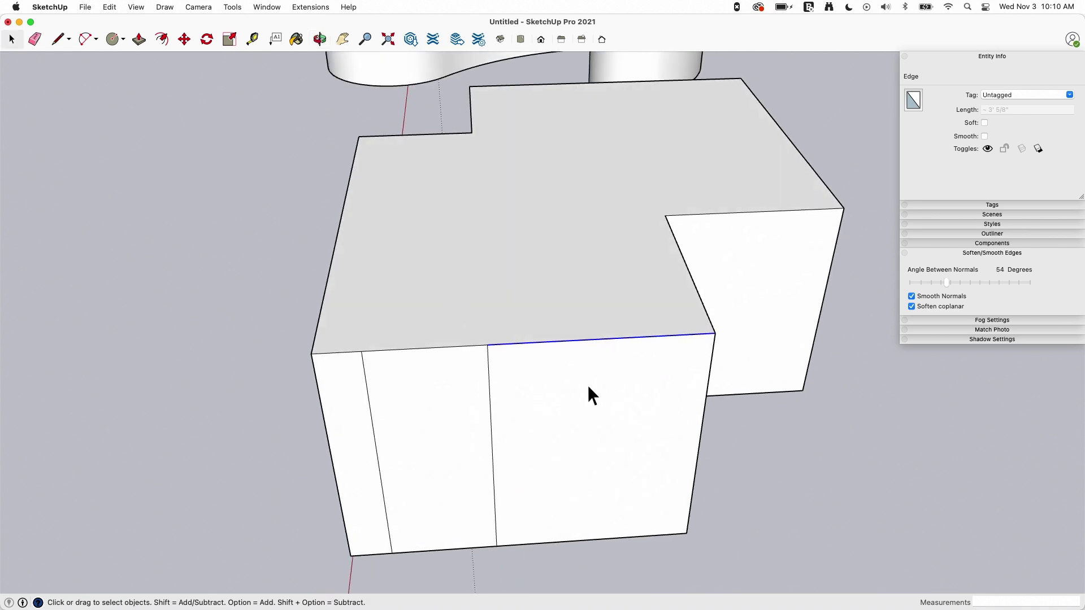
middle_click_drag(600, 367, 775, 332)
scroll(327, 235, "down", 10)
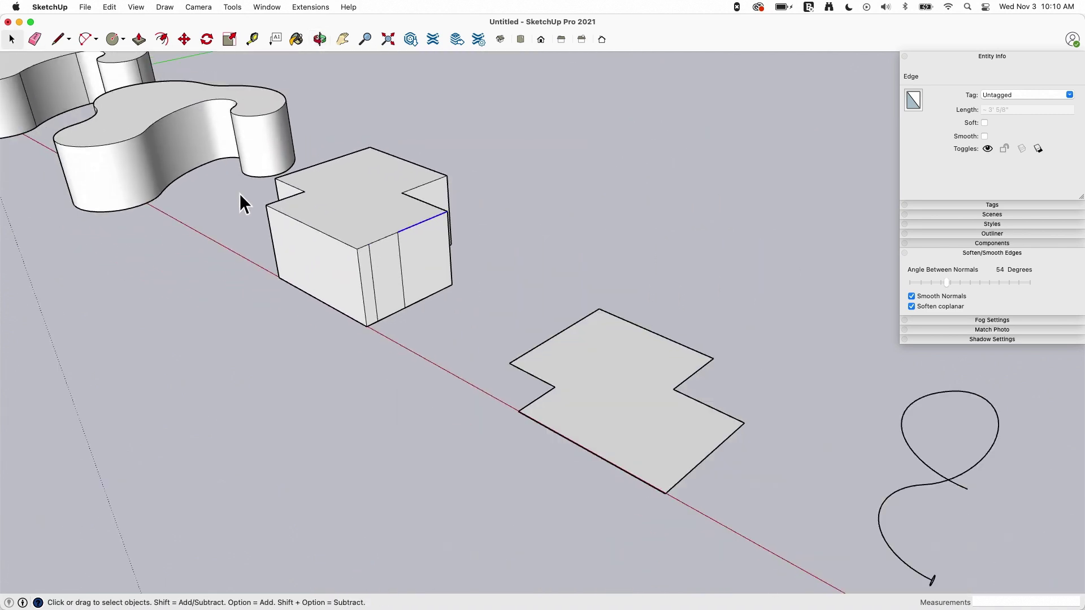
scroll(663, 415, "up", 5)
middle_click_drag(689, 430, 498, 455)
scroll(564, 365, "down", 3)
scroll(498, 455, "up", 2)
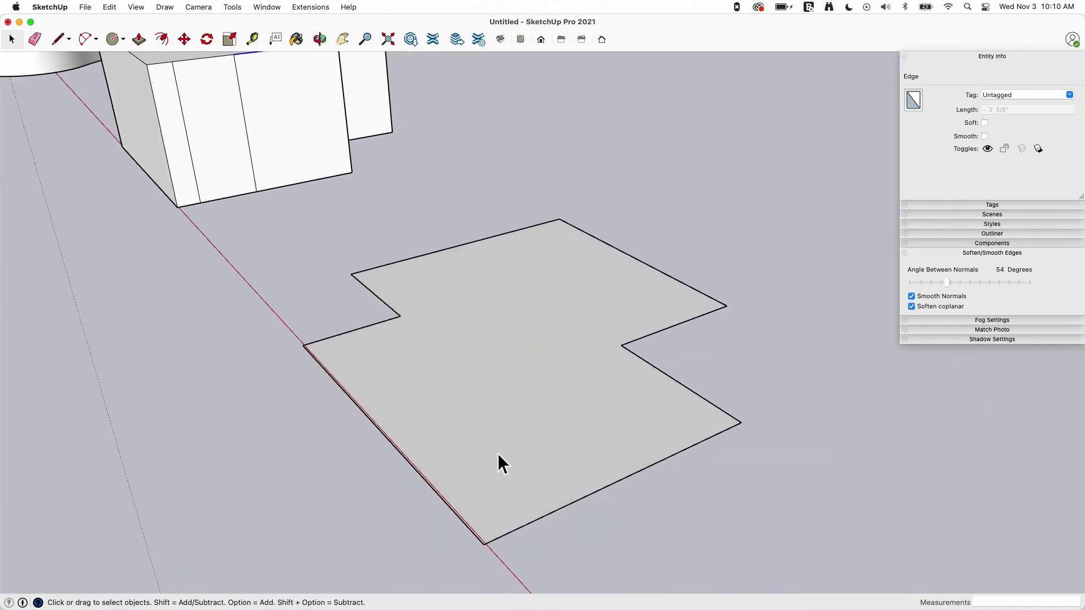
double_click(502, 360)
right_click(502, 356)
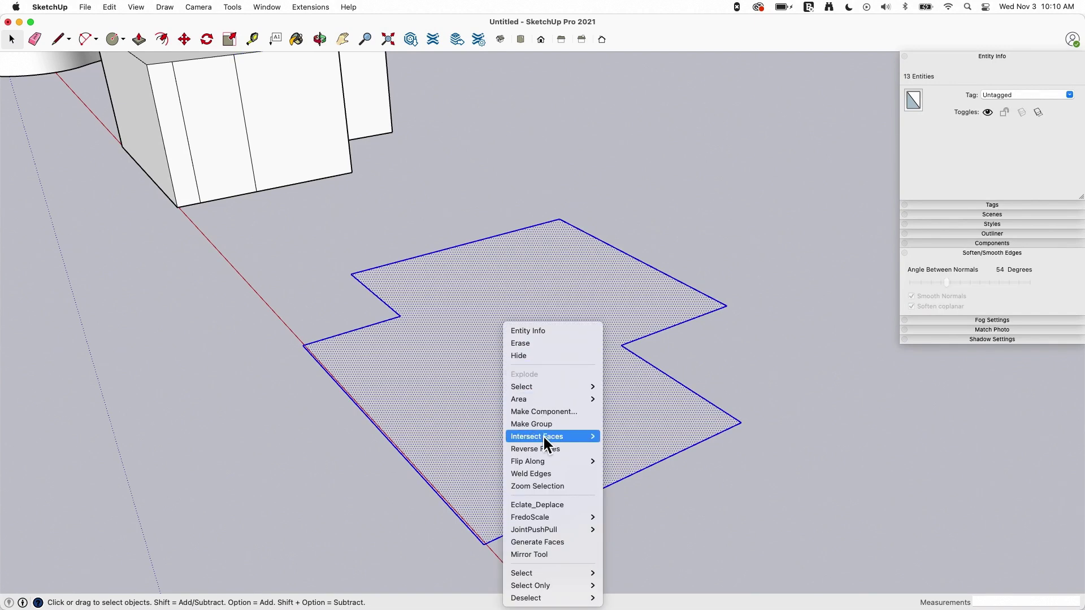
left_click(543, 485)
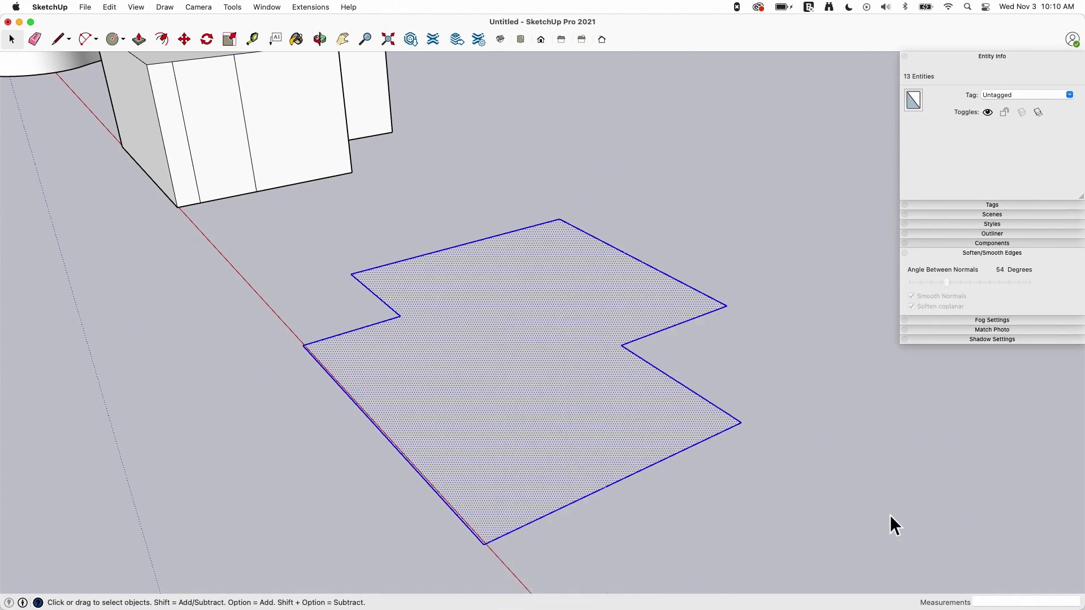
key("p")
double_click(589, 395)
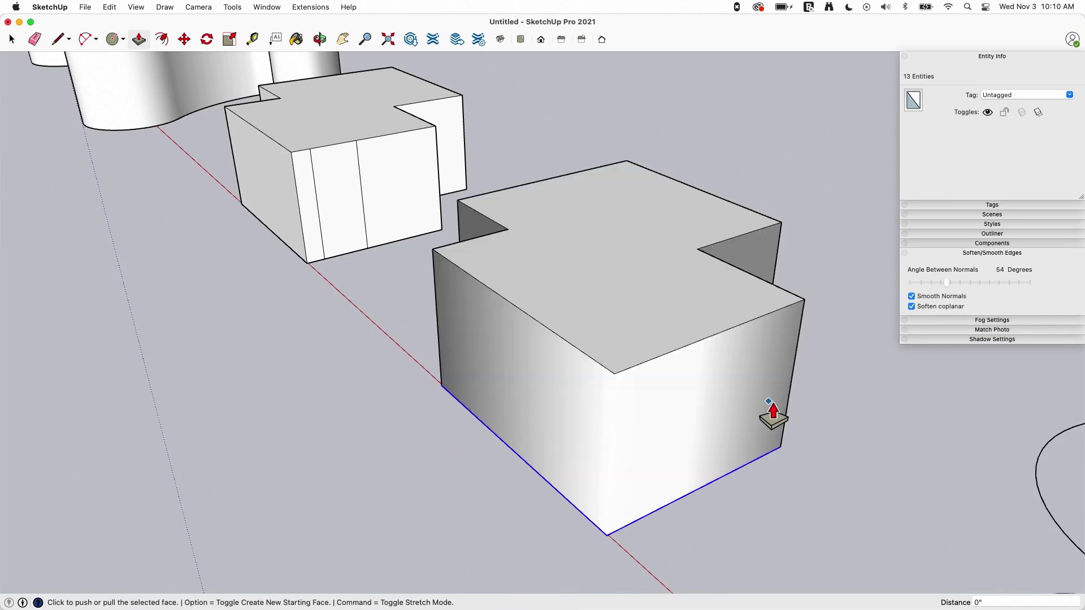
middle_click_drag(774, 409, 753, 358)
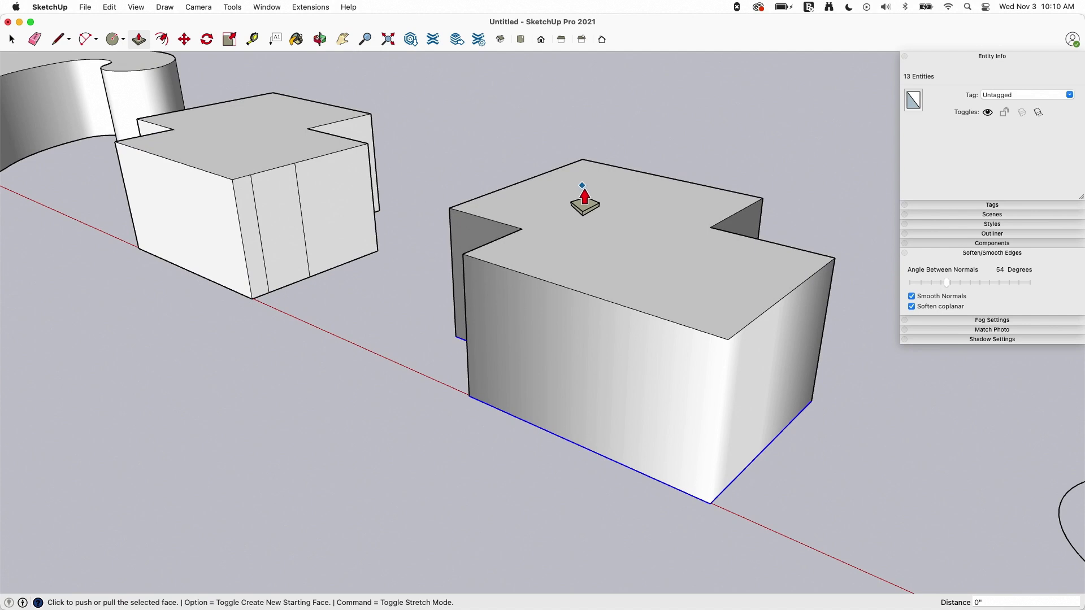
key("space")
left_click(551, 282)
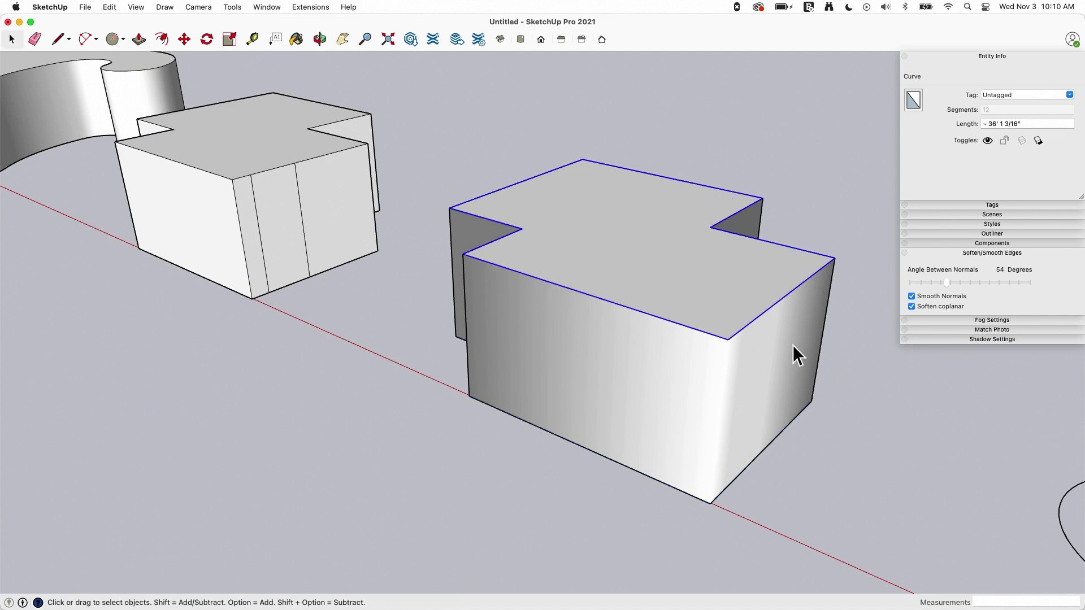
middle_click_drag(488, 269, 341, 295)
scroll(664, 380, "up", 3)
middle_click_drag(561, 387, 602, 390)
key("super+z")
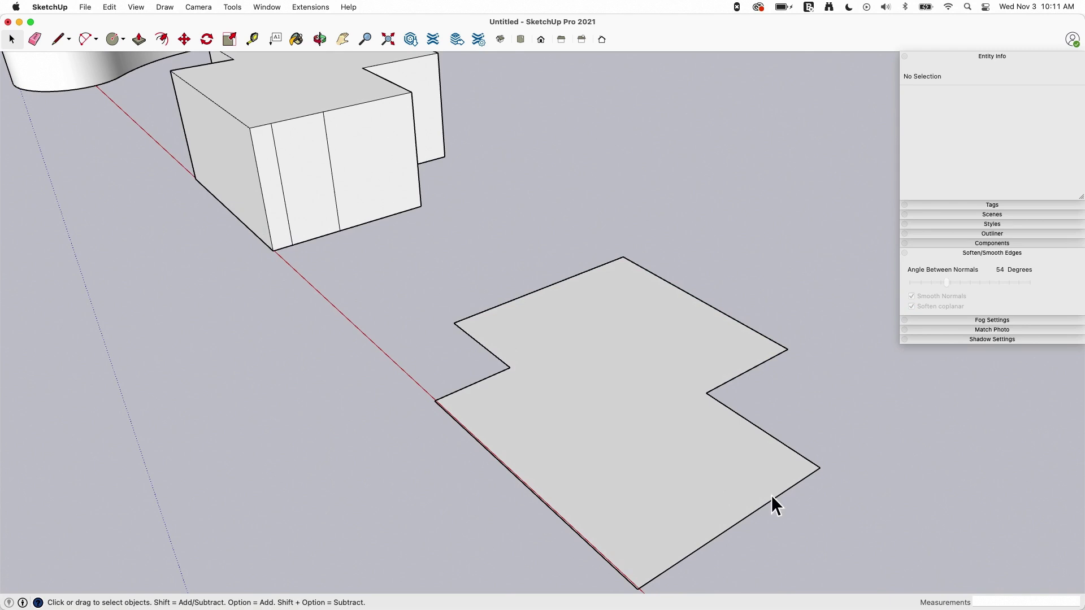
Step: Window-select the floor shape's three bottom edges and weld them into one curve
middle_click_drag(787, 503, 618, 467)
scroll(723, 358, "down", 3)
middle_click_drag(723, 358, 710, 291)
scroll(317, 576, "up", 5)
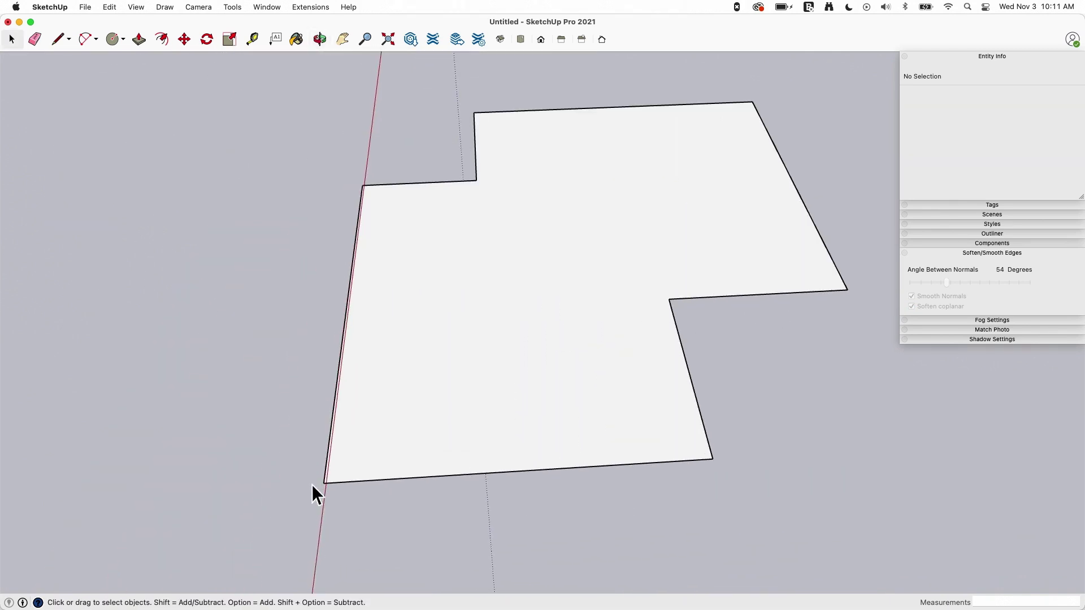
left_click_drag(309, 476, 789, 500)
middle_click_drag(734, 524, 698, 537)
left_click_drag(288, 465, 768, 528)
middle_click_drag(581, 517, 467, 466)
right_click(474, 477)
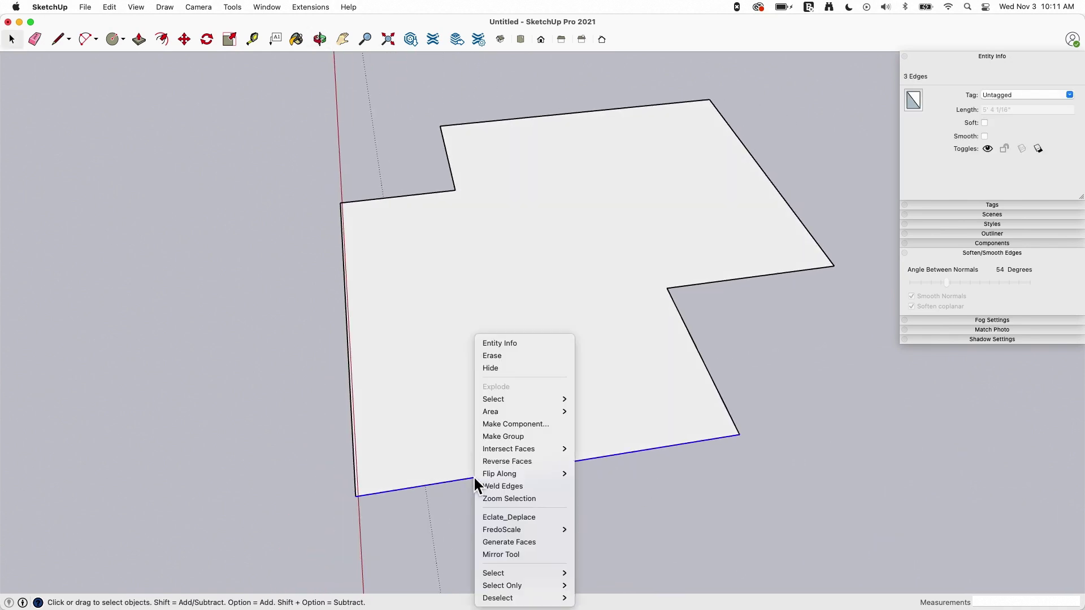
left_click(521, 484)
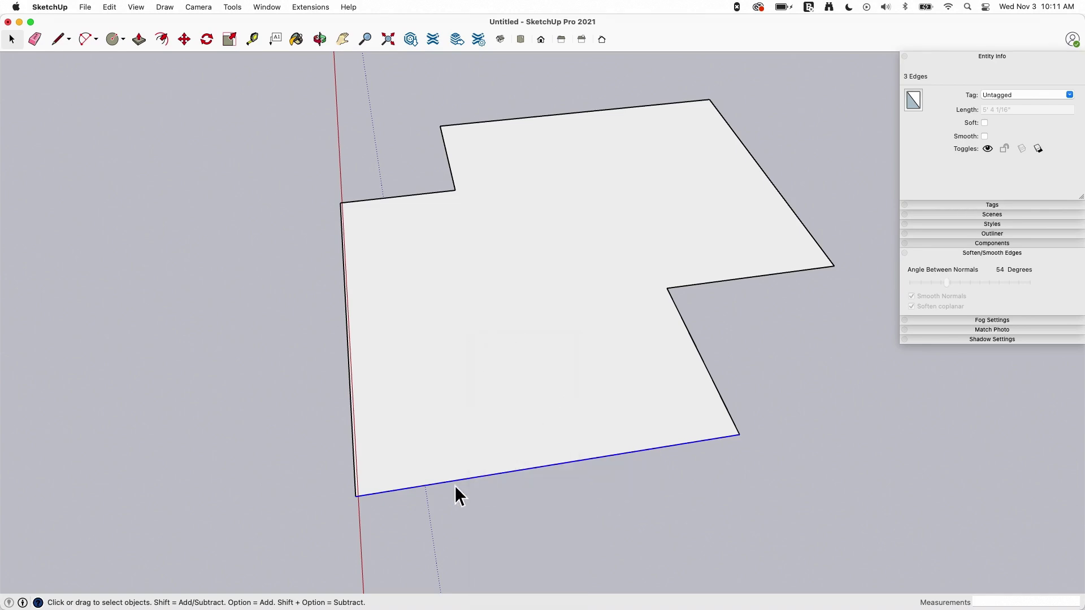
Step: Test the welded shape with a Push/Pull extrusion, then undo it
key("p")
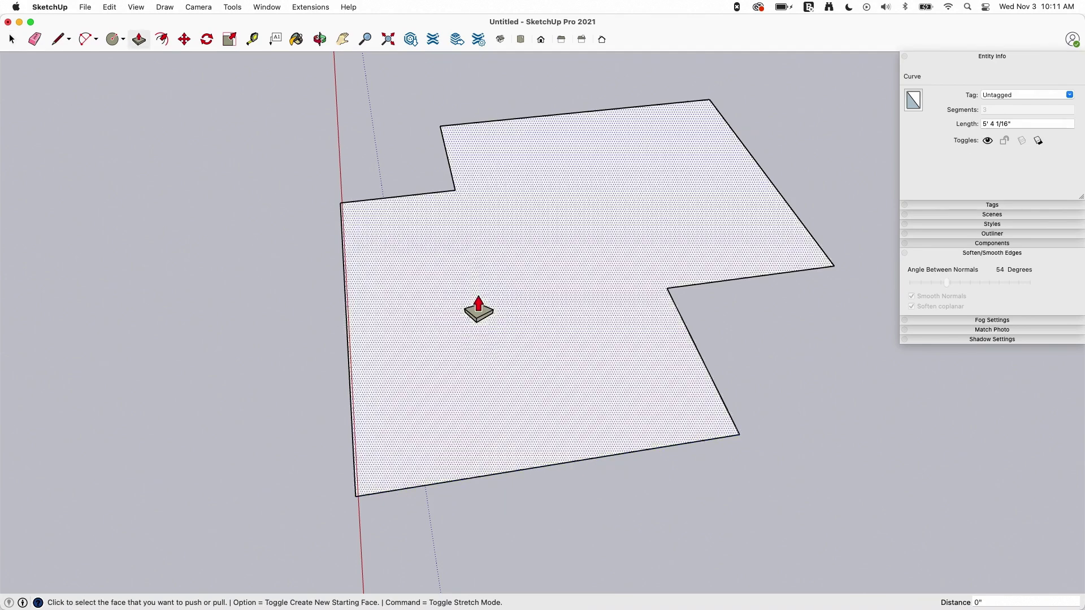
left_click(491, 311)
left_click(551, 281)
middle_click_drag(613, 296, 317, 317)
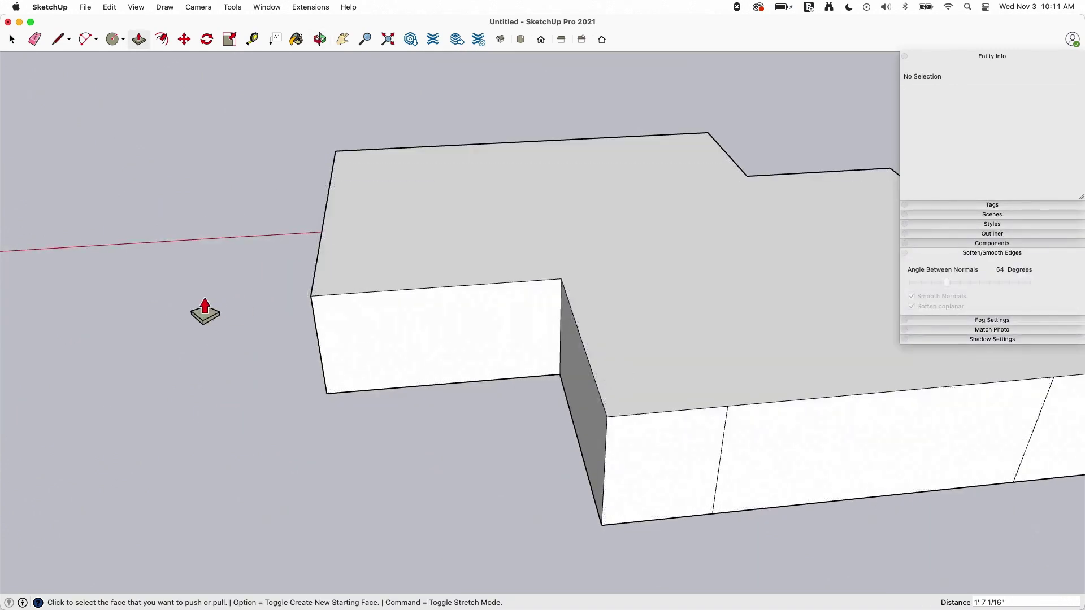
key("super+z")
middle_click_drag(235, 286, 395, 392)
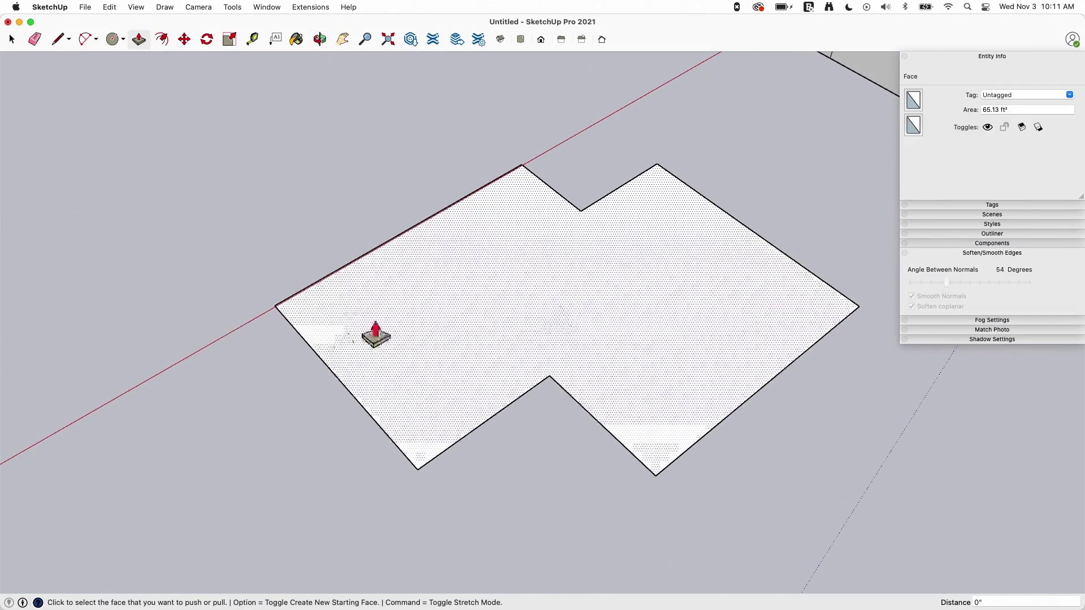
Step: Turn on Endpoints in the Styles panel's Edge settings
left_click(954, 231)
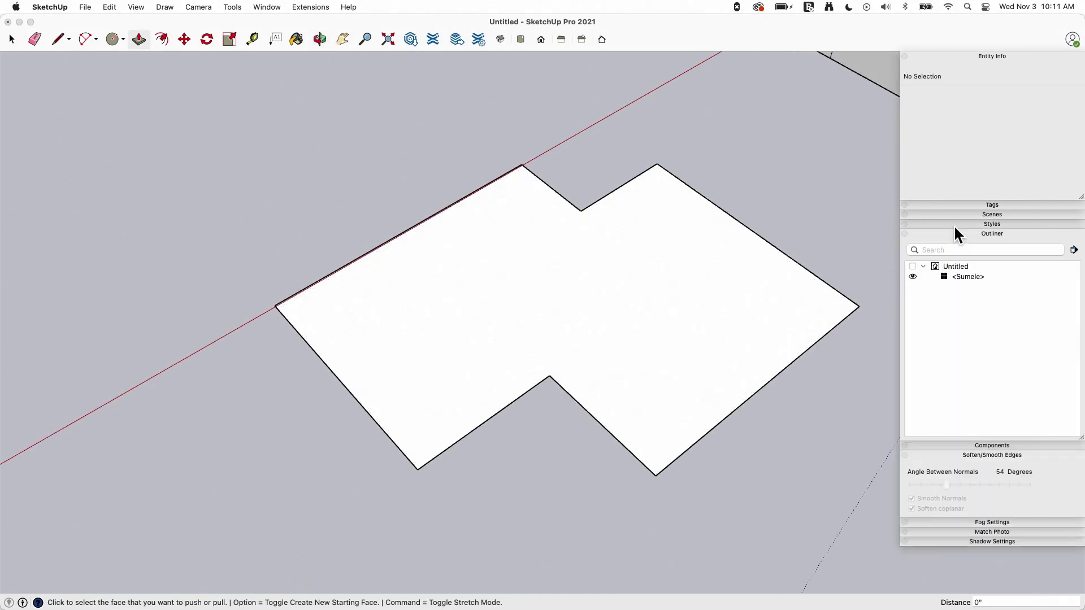
left_click(954, 224)
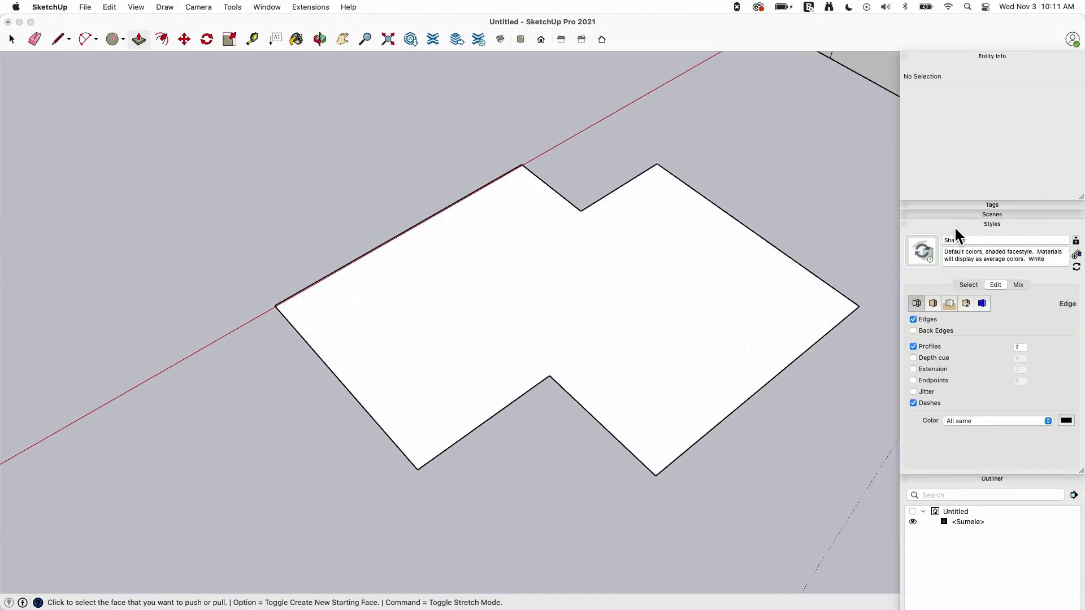
left_click(967, 479)
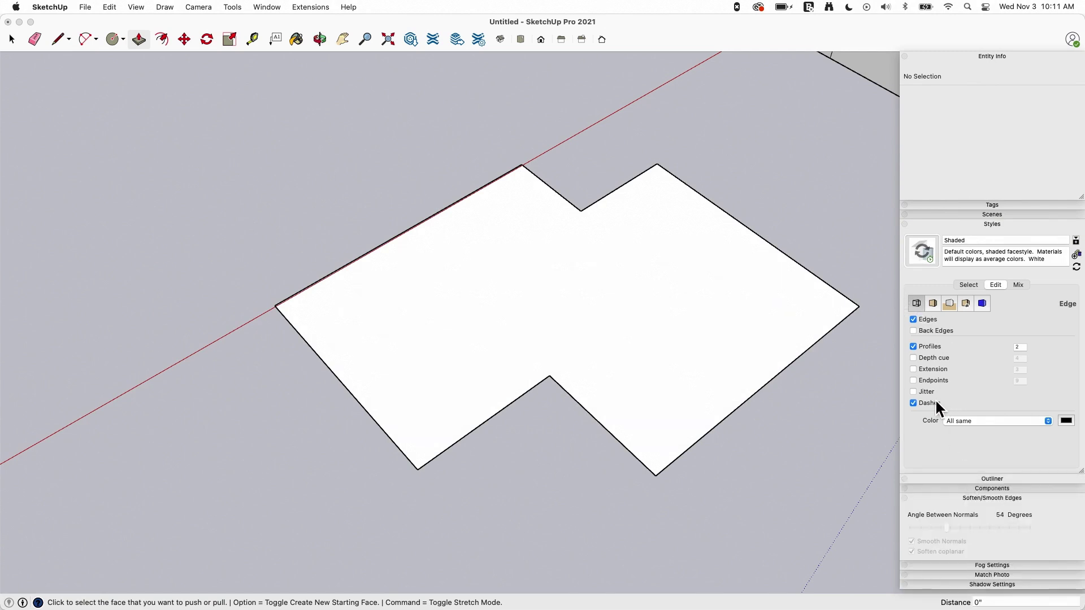
left_click(912, 380)
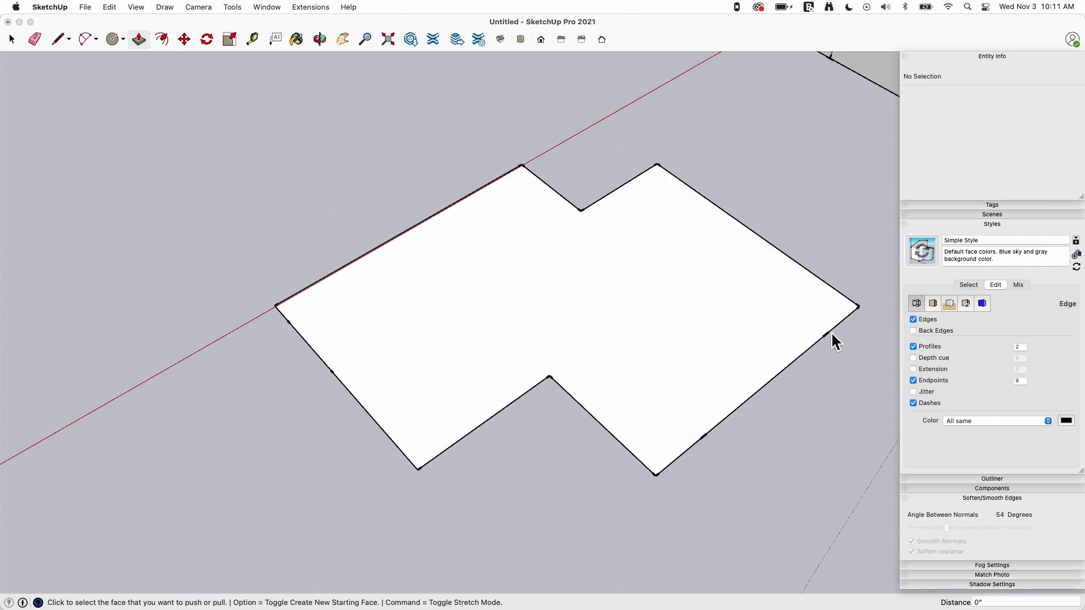
Step: Select the shape's bottom edge curve and check its context options
middle_click_drag(349, 485, 653, 558)
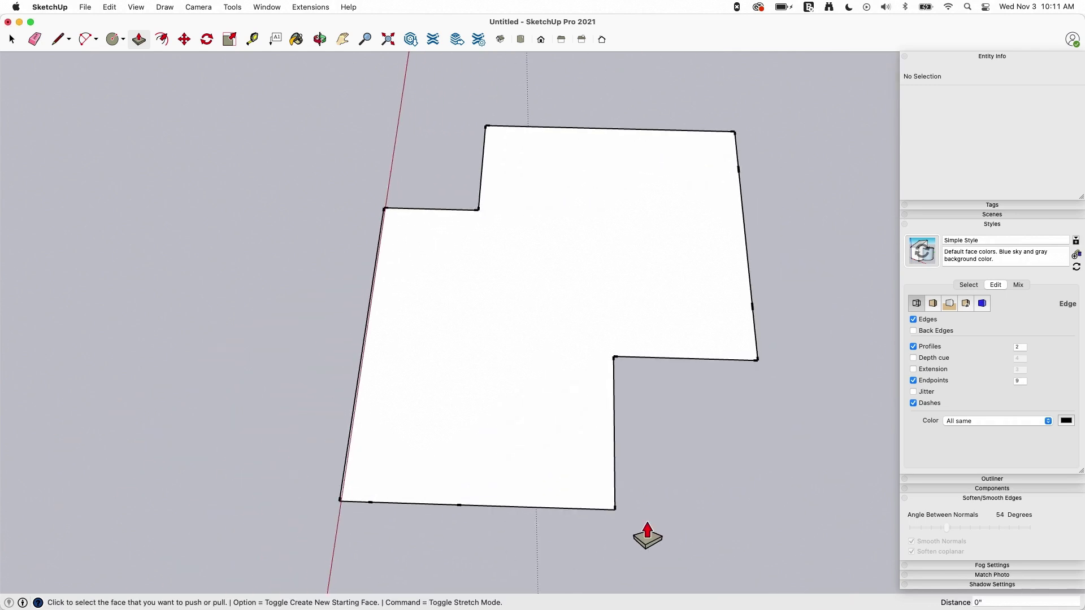
key("space")
left_click_drag(266, 473, 715, 574)
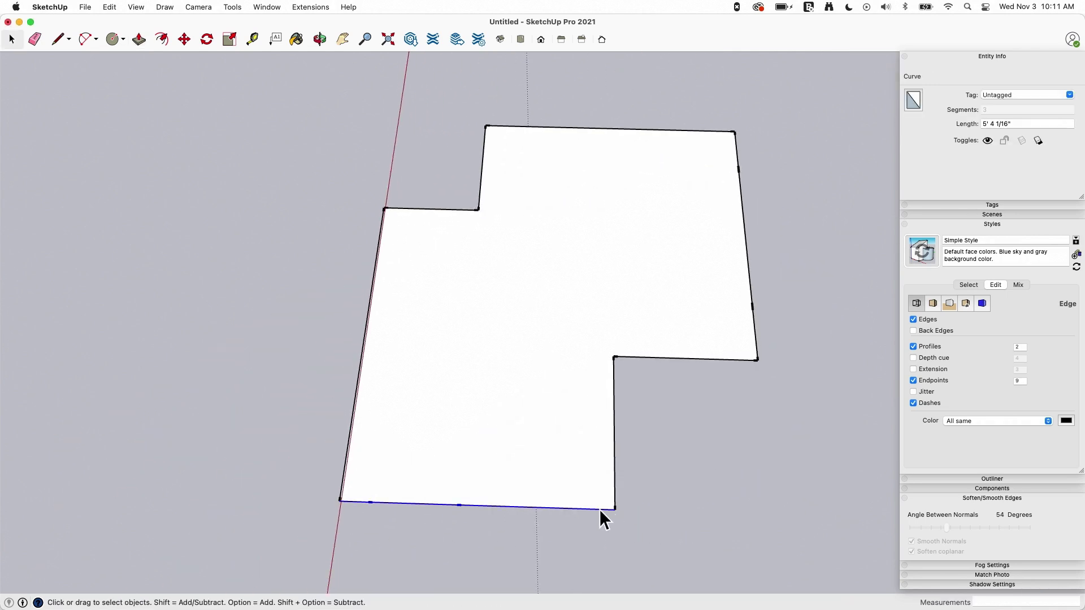
right_click(599, 510)
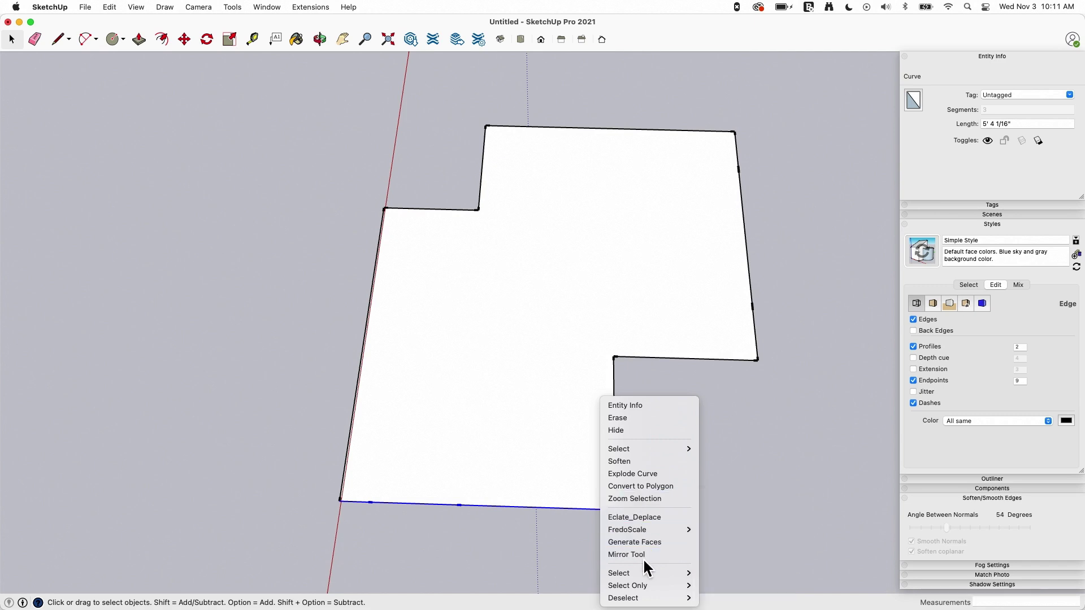
mouse_move(624, 533)
left_click(525, 561)
left_click(541, 561)
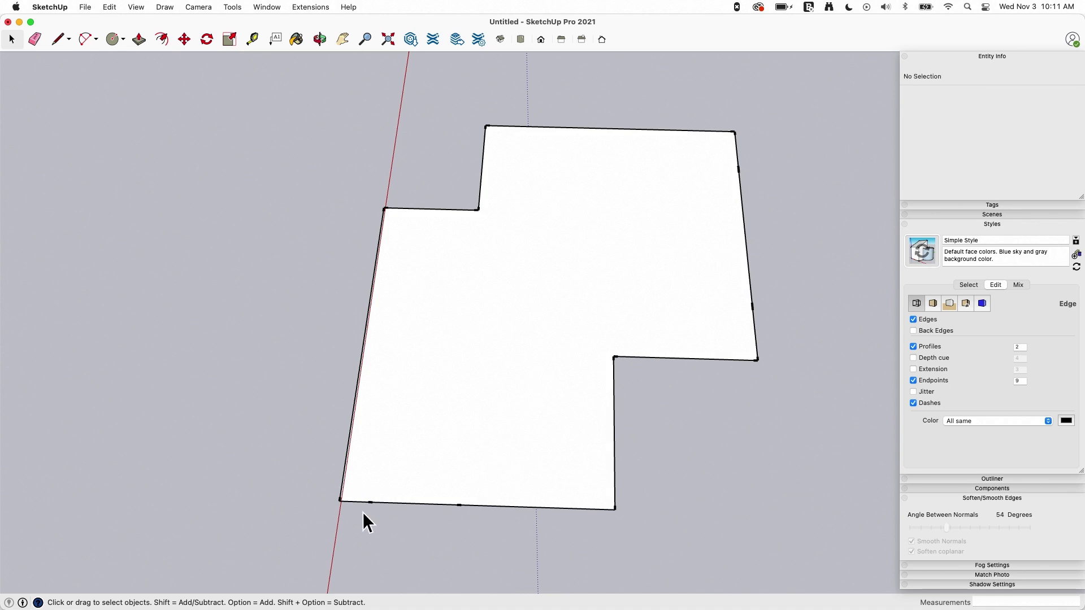
Step: Weld the three right-side edges into one curve
left_click_drag(717, 113, 794, 399)
right_click(753, 326)
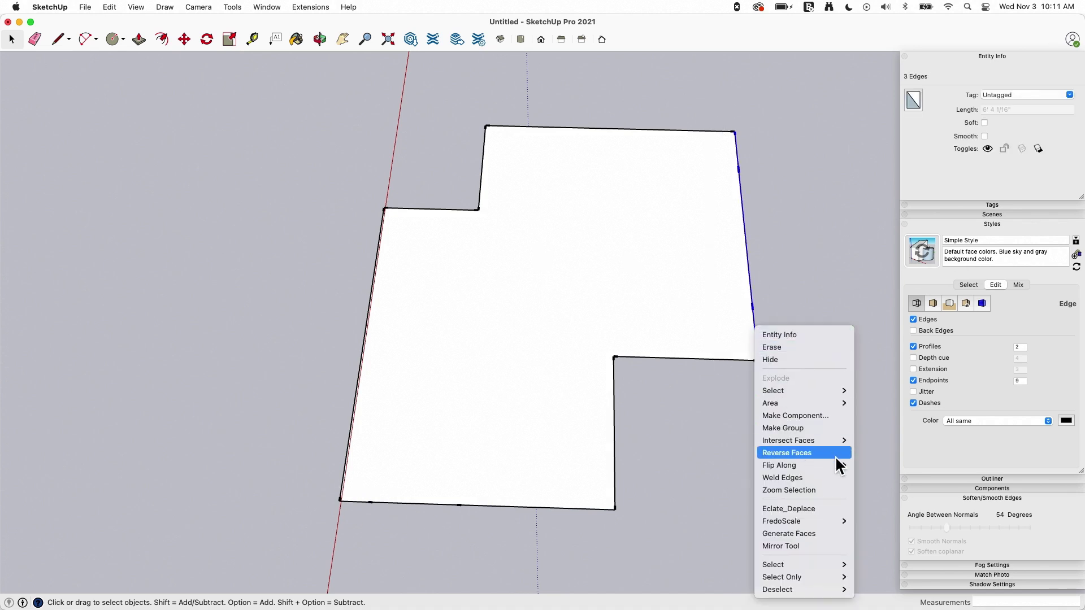
left_click(820, 480)
Step: Extrude the shape into a block, inspect its top front edge, then undo the extrusion
key("p")
left_click(661, 346)
left_click(654, 272)
middle_click_drag(654, 272, 573, 433)
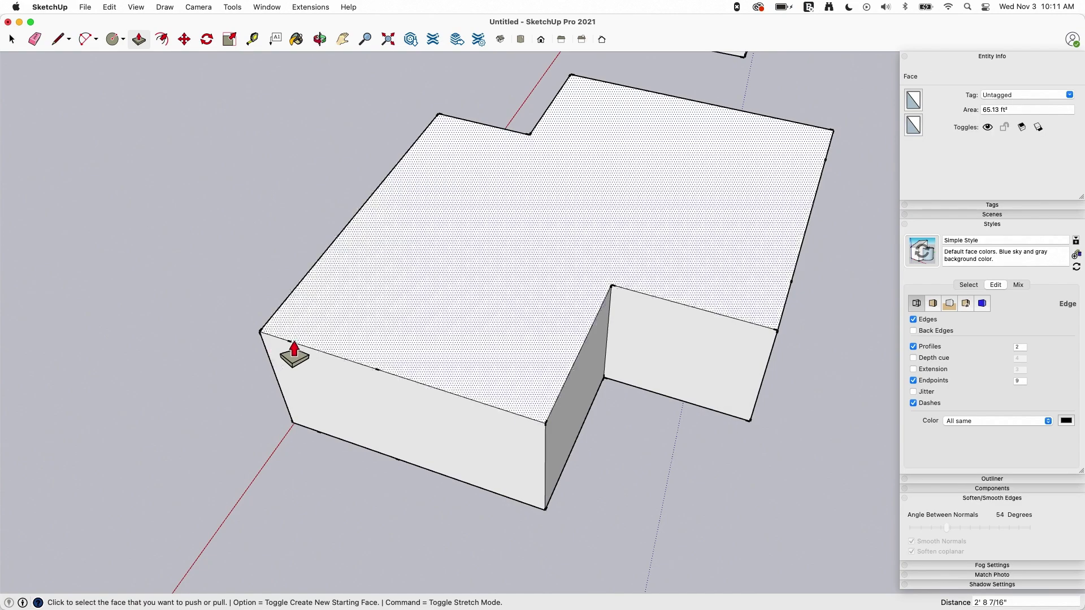
key("space")
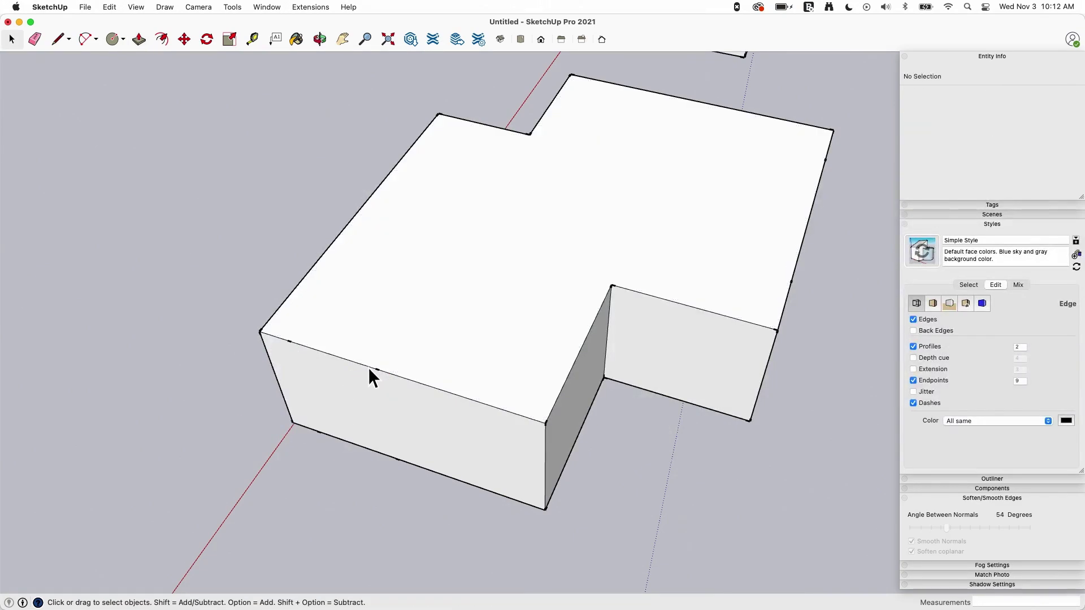
left_click(376, 369)
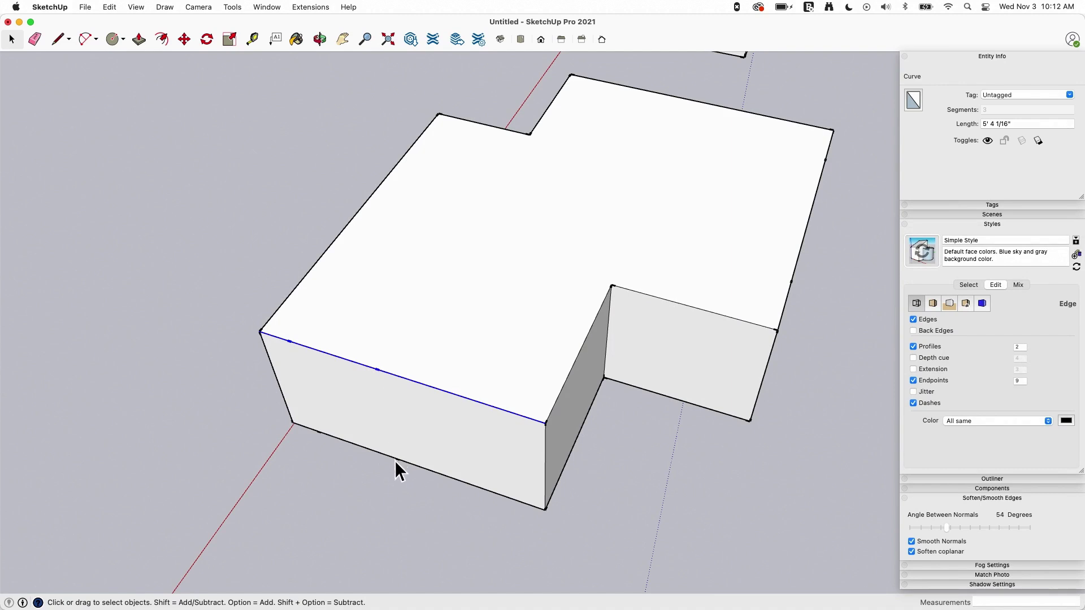
key("super+z")
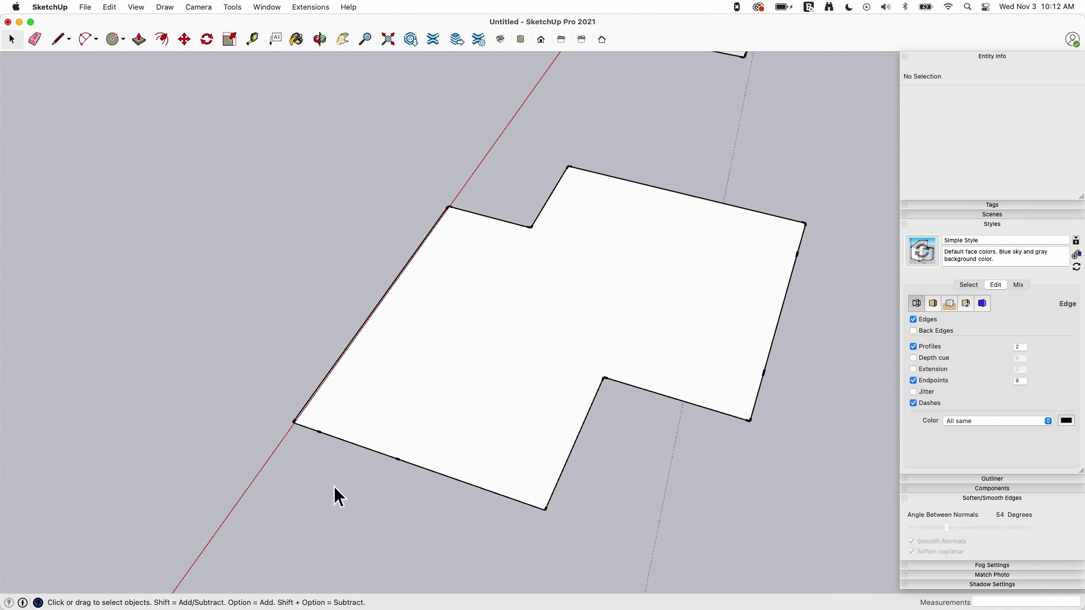
Step: Window-select the lower front edge's three segments and weld them
scroll(299, 464, "up", 3)
scroll(608, 438, "up", 3)
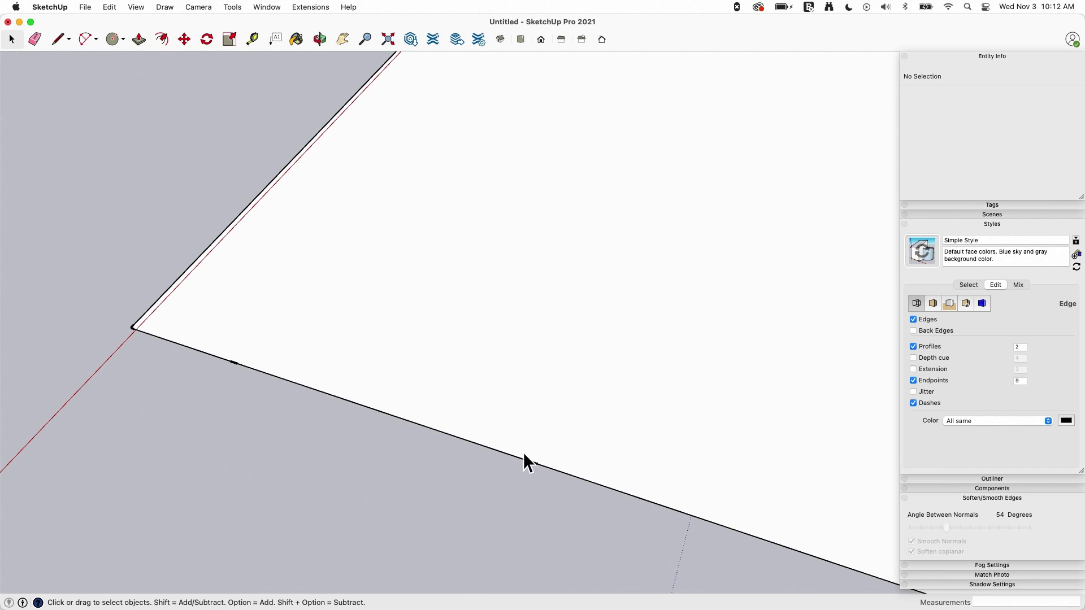
scroll(294, 399, "down", 2)
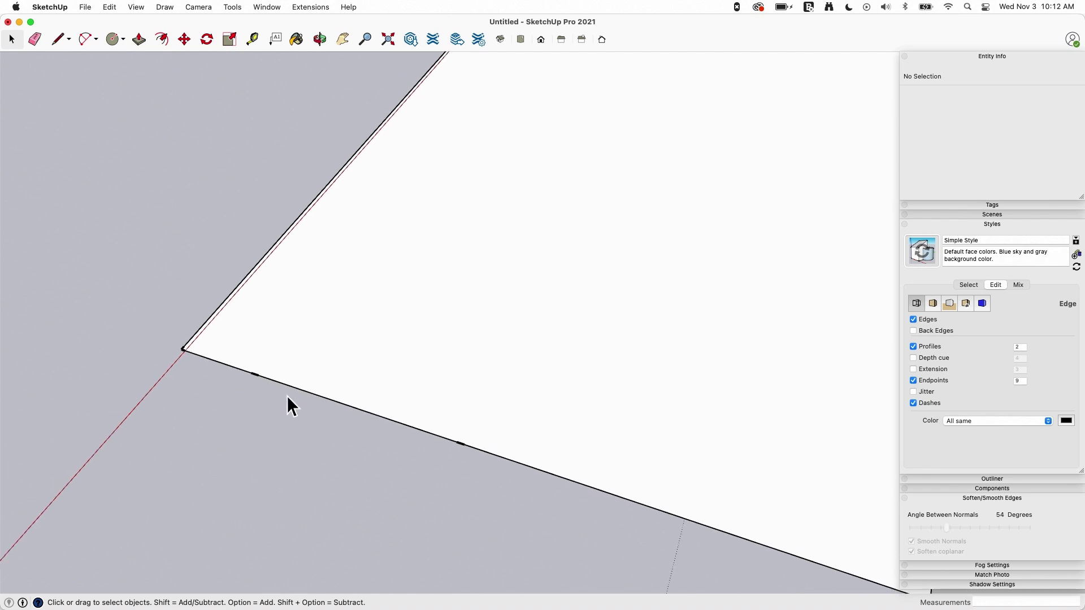
scroll(177, 338, "down", 2)
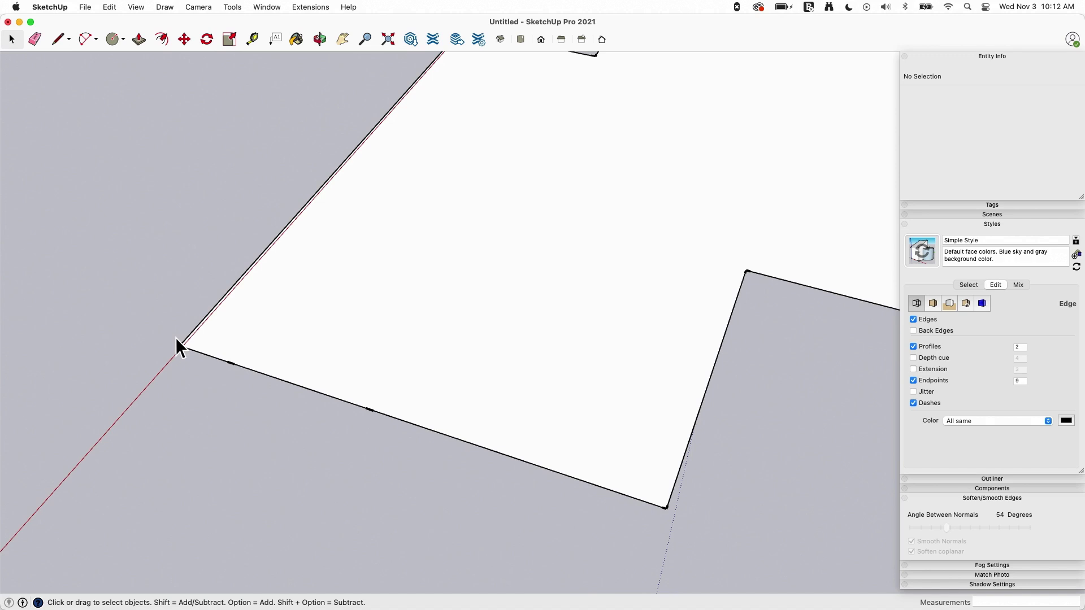
left_click_drag(134, 319, 695, 556)
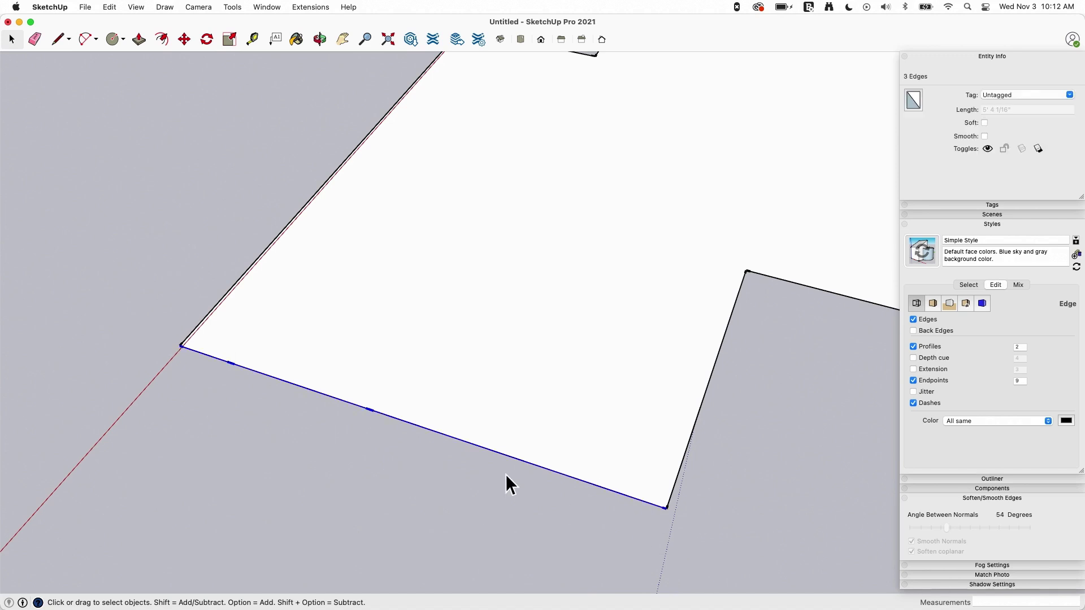
right_click(319, 399)
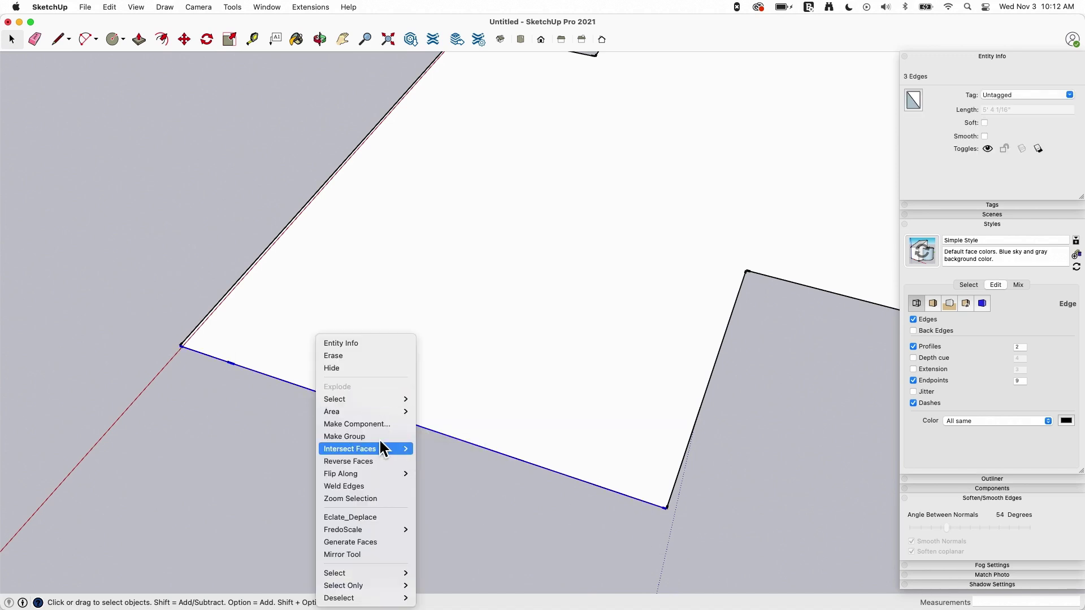
left_click(368, 487)
Step: Confirm the lower front edge now reads as a single curve
scroll(23, 424, "down", 3)
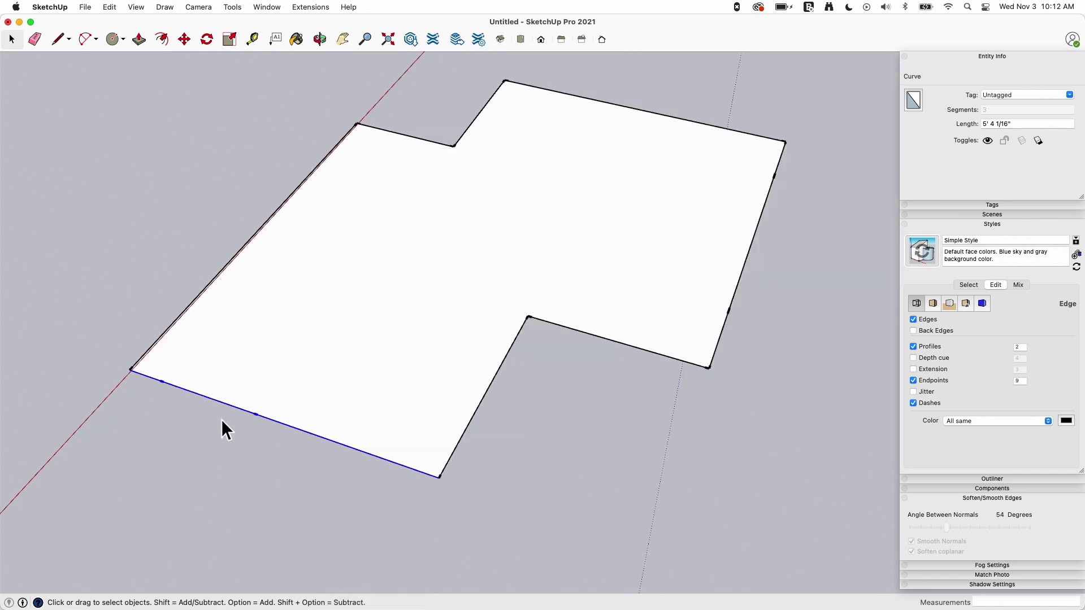
left_click(446, 471)
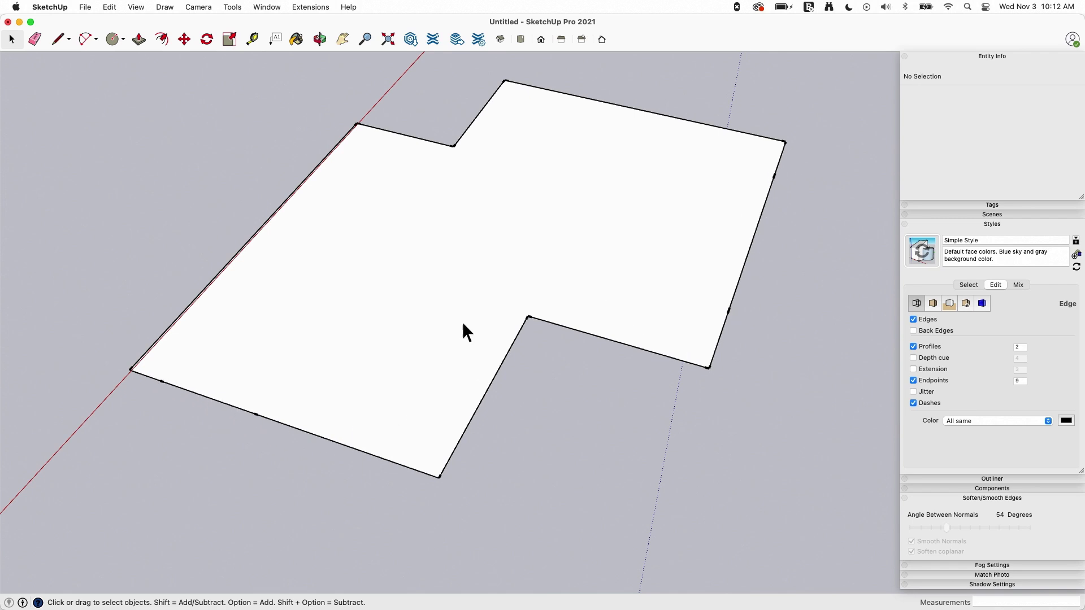
left_click(189, 391)
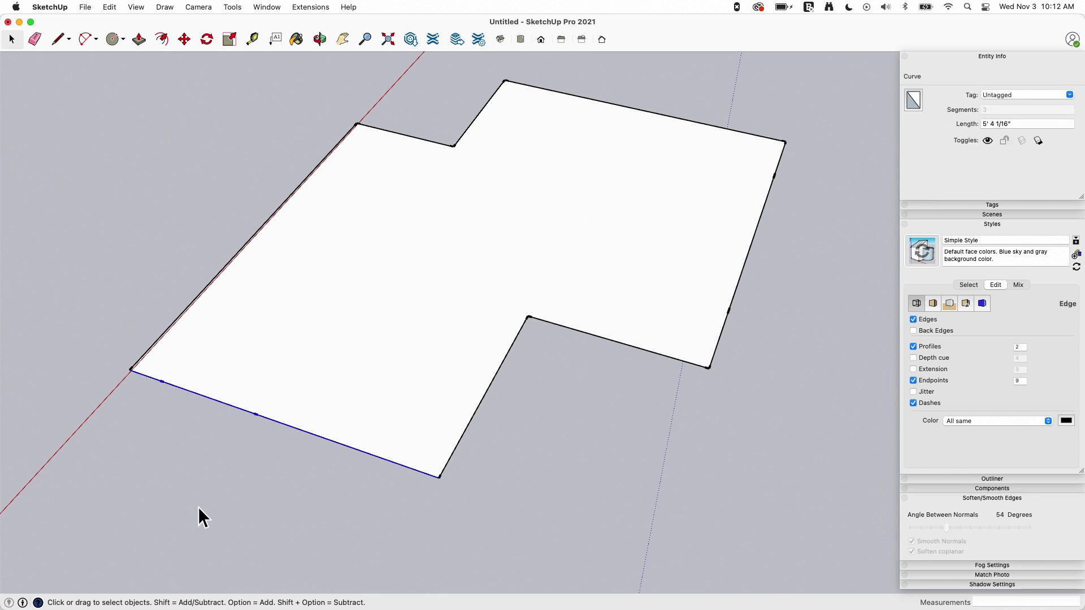
middle_click_drag(201, 508, 281, 485)
Step: Delete the notched face's lower edge and redraw it as a straight line to restore the face
middle_click_drag(220, 452, 286, 477)
key("Delete")
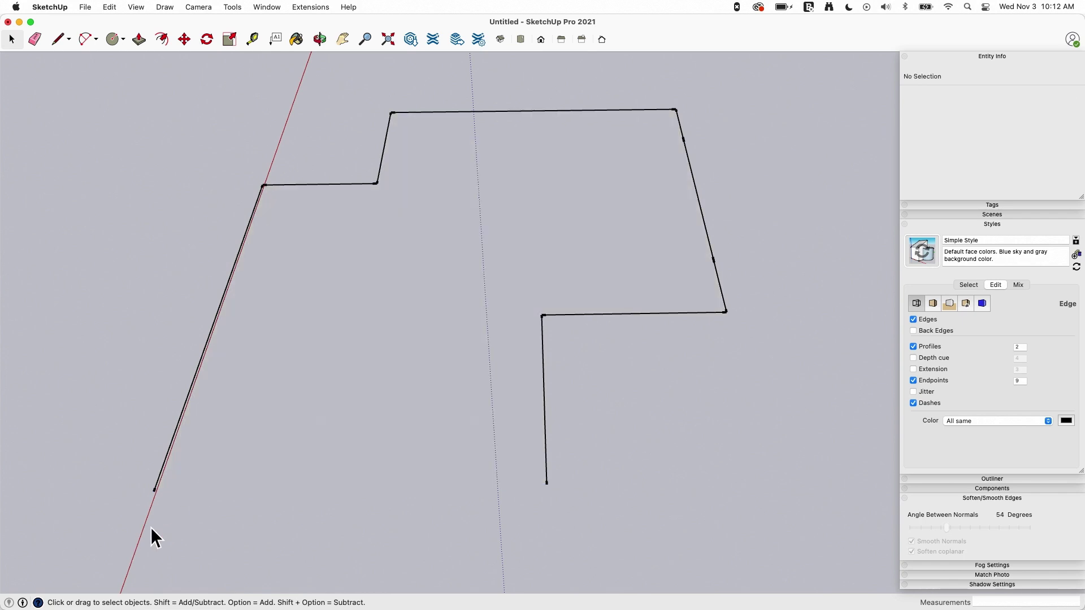
key("l")
left_click(154, 491)
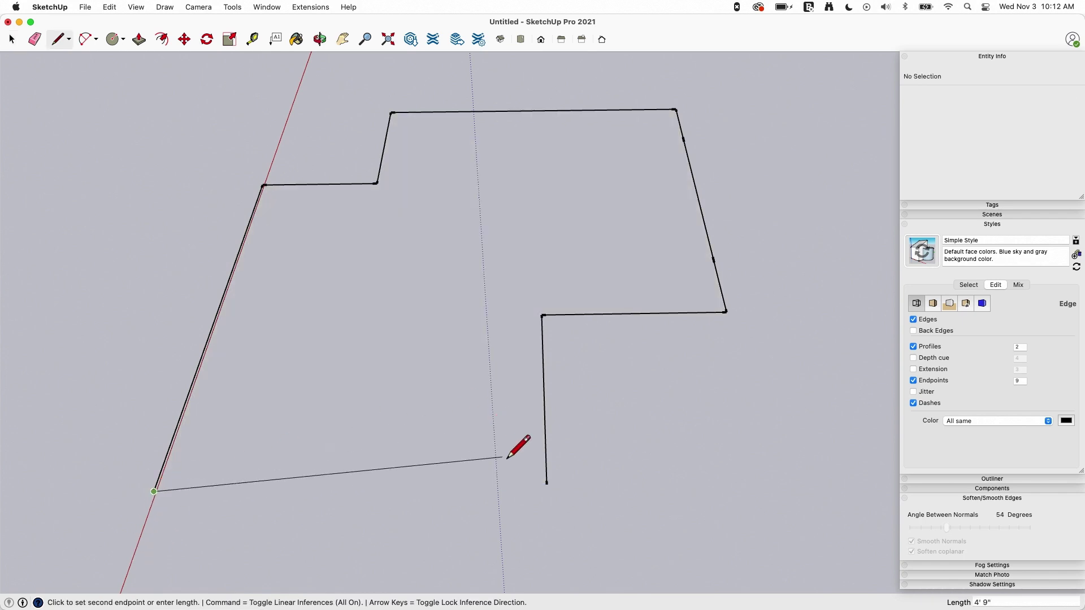
left_click(546, 483)
Step: Weld the three right-side edges of the face into one curve
middle_click_drag(557, 465, 376, 474)
key("space")
middle_click_drag(708, 364, 705, 163)
left_click_drag(693, 85, 762, 478)
right_click(716, 293)
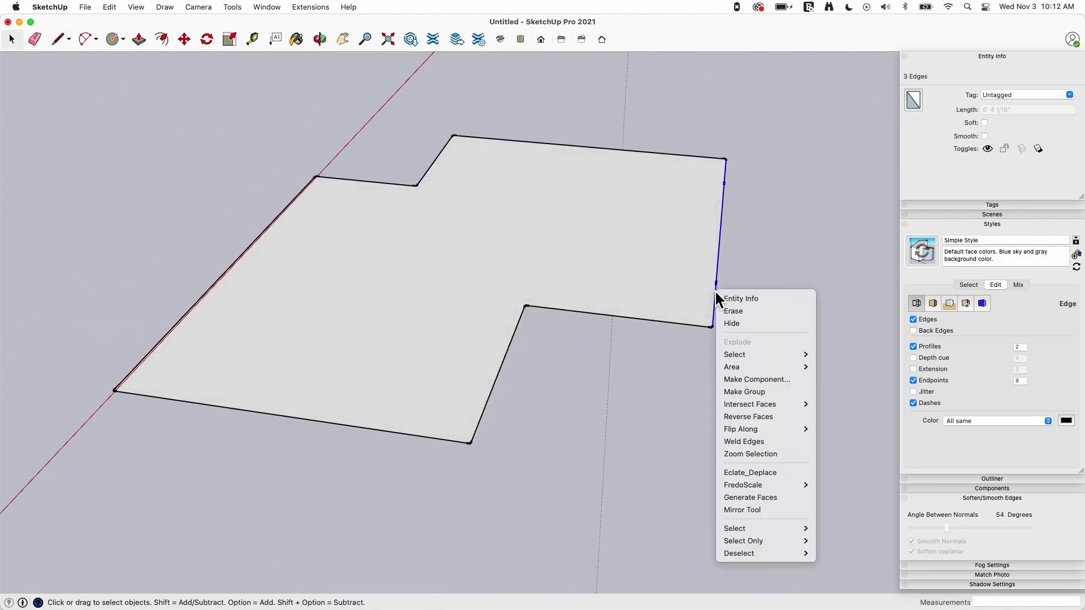
left_click(762, 442)
Step: Push/Pull the notched face upward into a solid block
key("p")
left_click(659, 286)
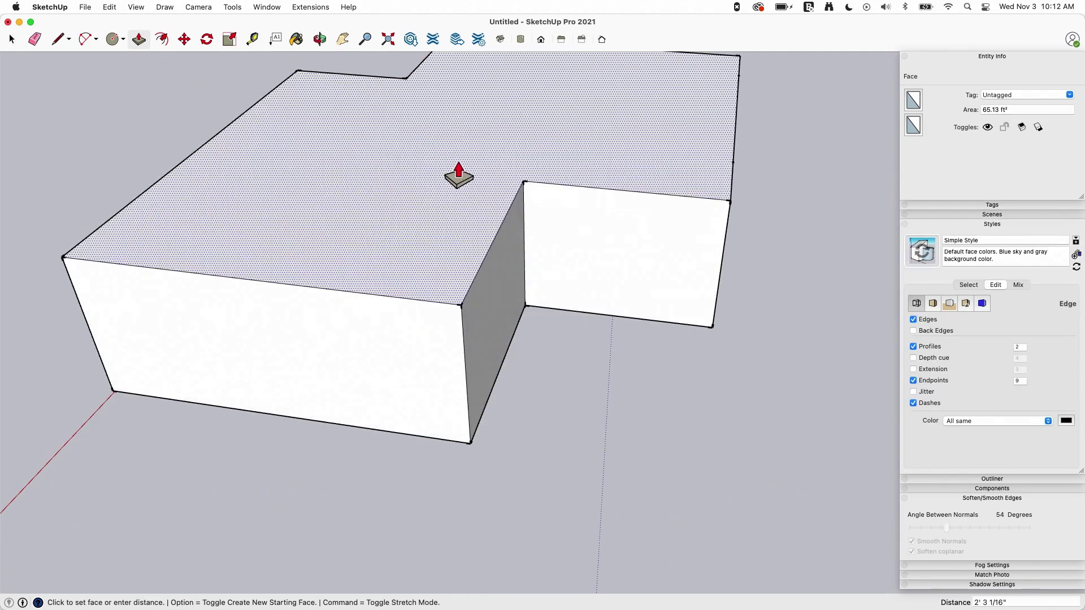
scroll(422, 169, "down", 4)
left_click(460, 91)
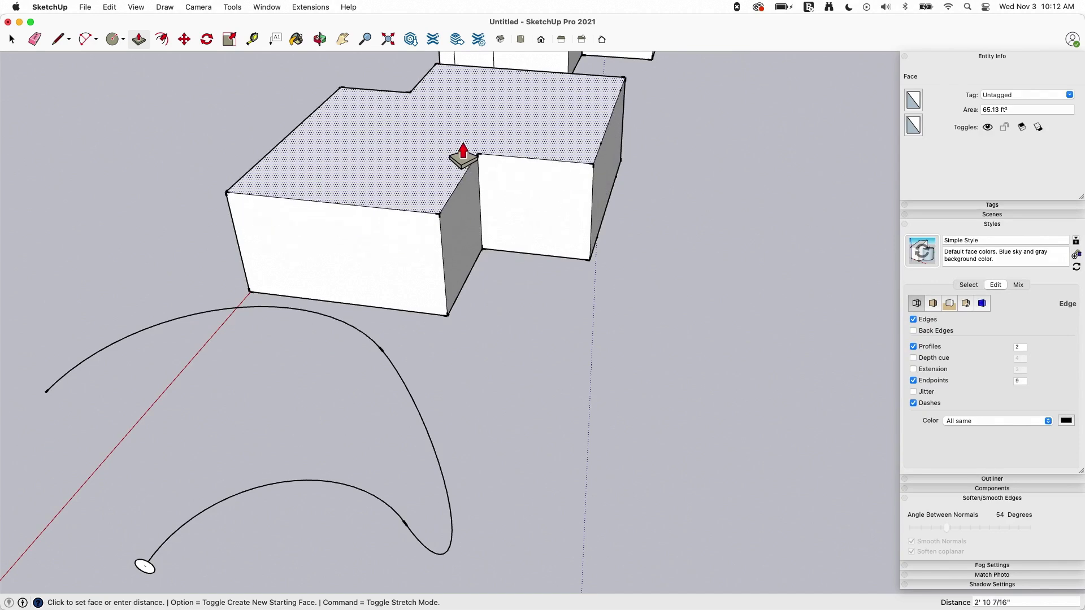
middle_click_drag(474, 238, 802, 271)
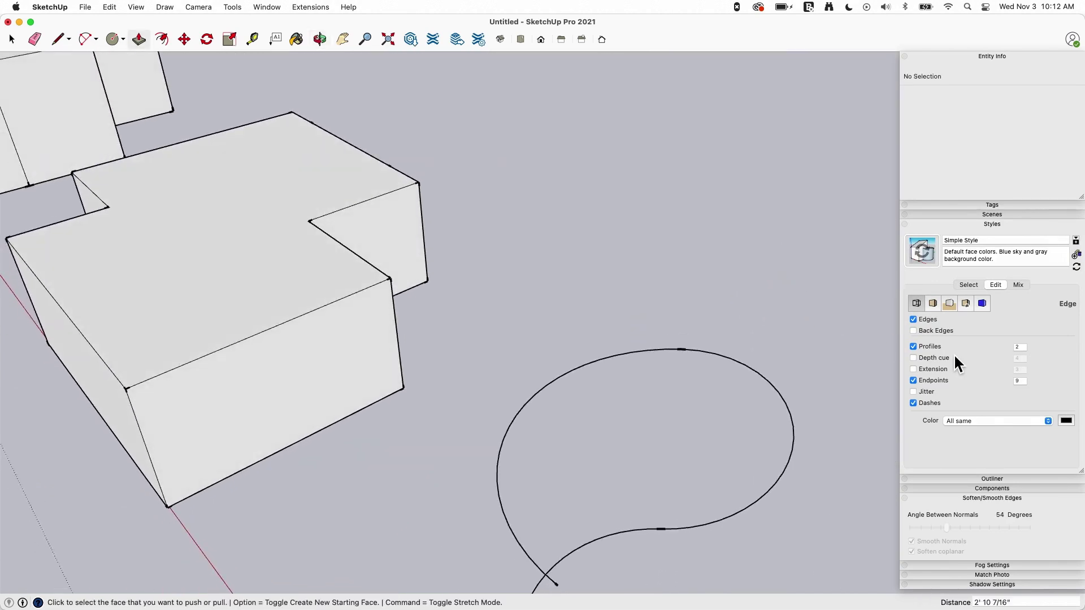
Step: Turn off edge Endpoints in the style and zoom in on the looping curve
left_click(914, 380)
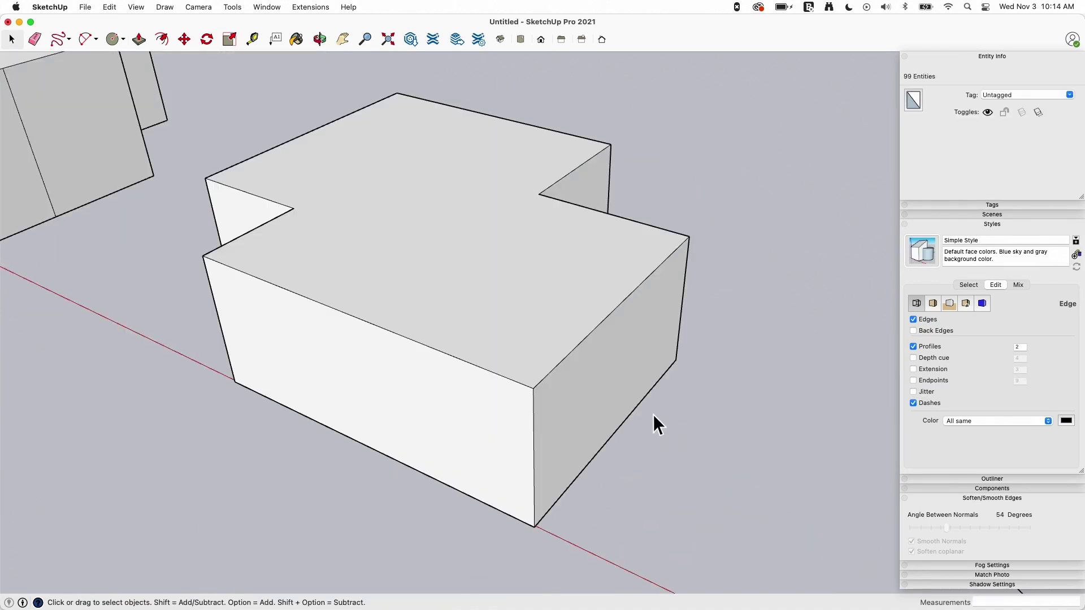
mouse_move(654, 416)
middle_mouse_down()
mouse_move(695, 402)
mouse_move(699, 380)
middle_mouse_up()
scroll(699, 377, "up", 3)
scroll(554, 435, "up", 2)
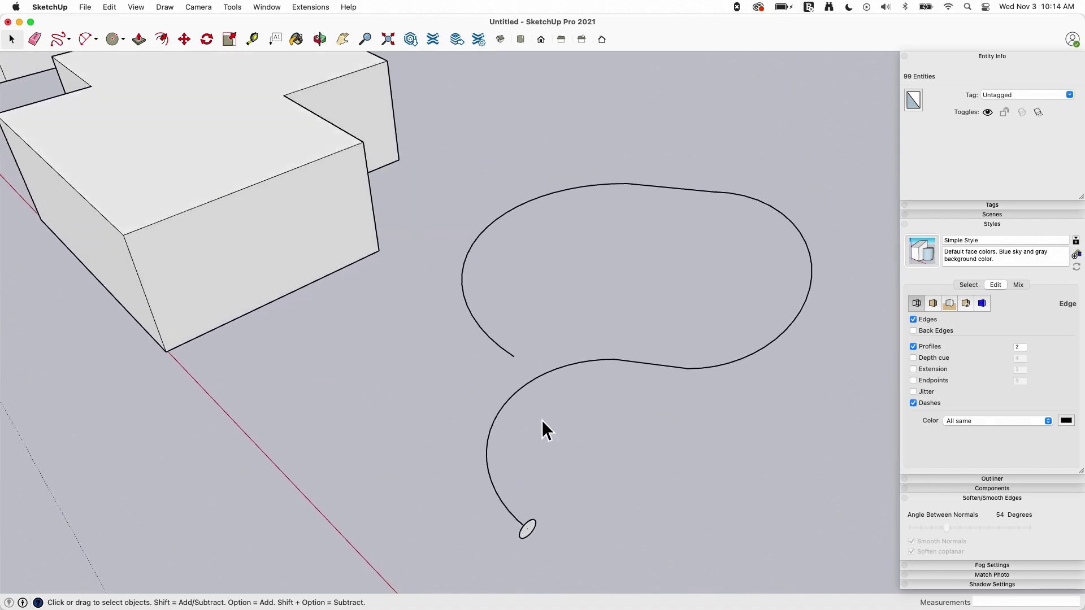
scroll(542, 419, "up", 1)
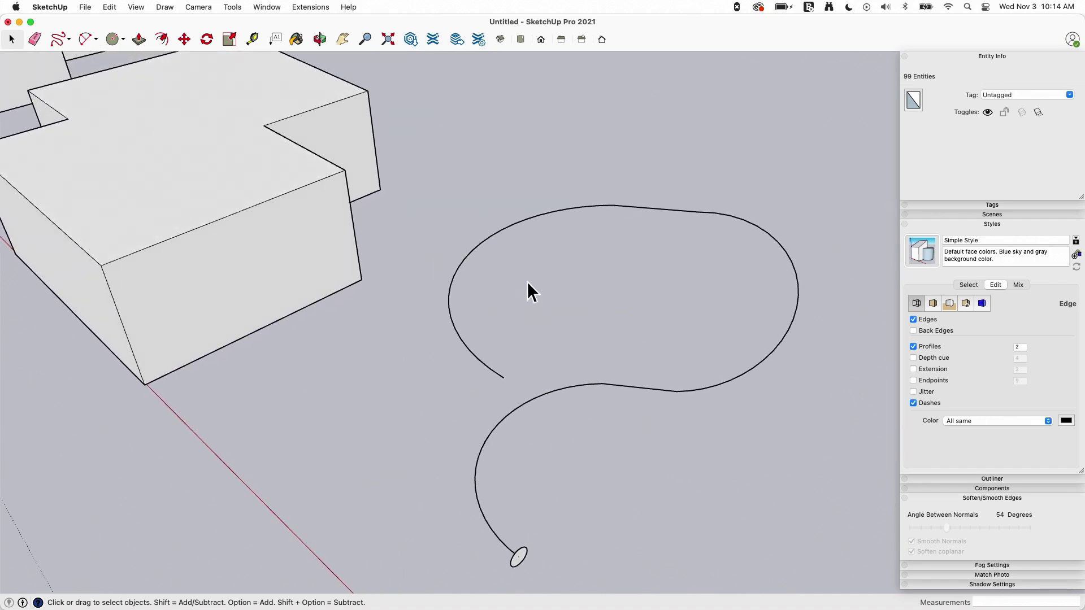
Step: Inspect the curve's straight and arc pieces, then select the entire looping curve
left_click(539, 404)
left_click(628, 387)
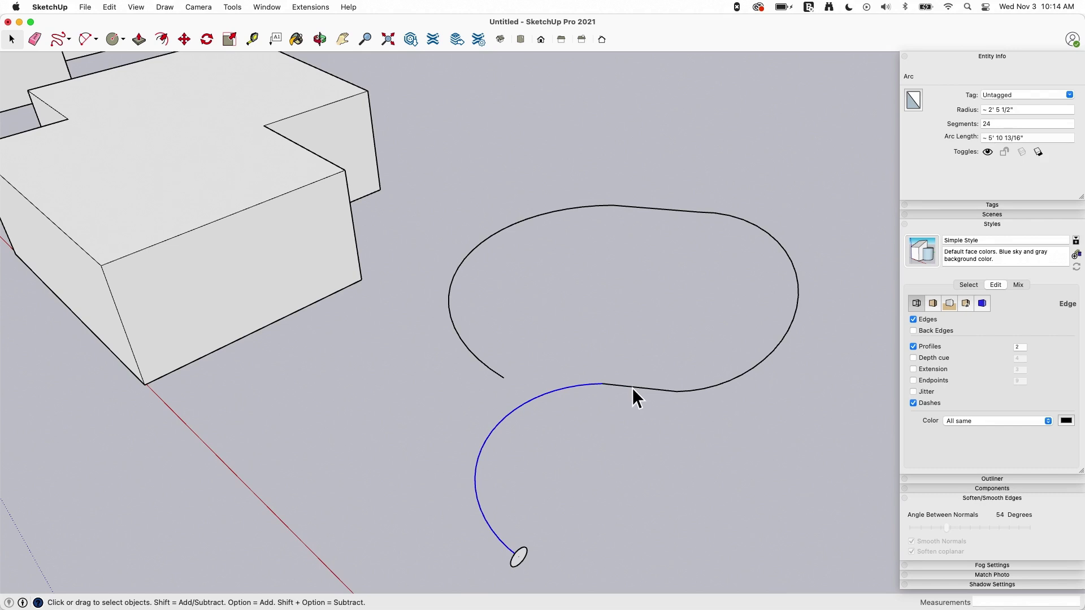
left_click(750, 374)
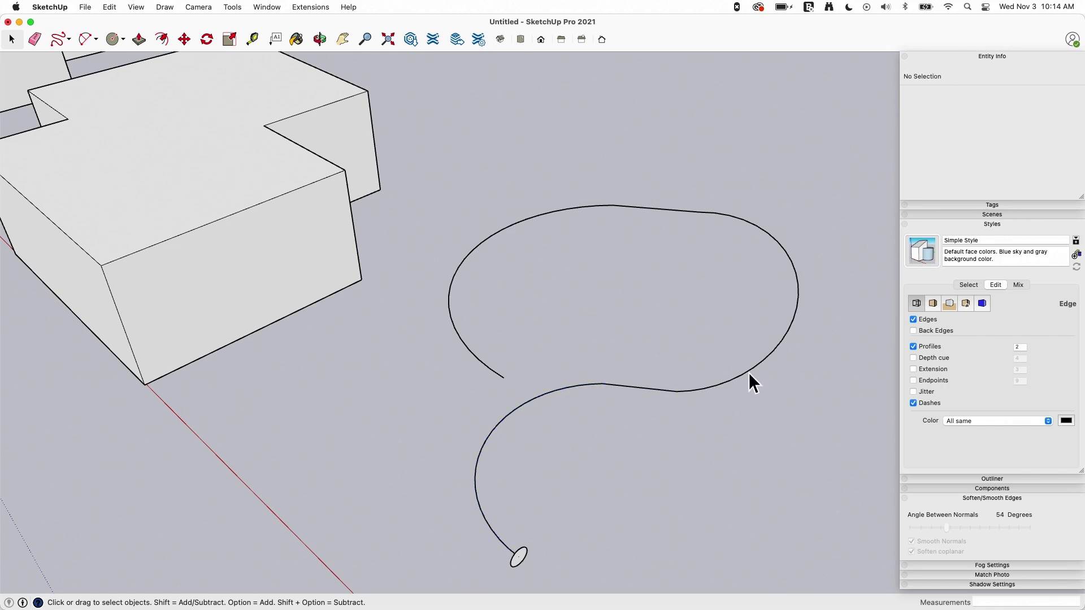
left_click(633, 201)
left_click(616, 207)
left_click(624, 508)
triple_click(570, 389)
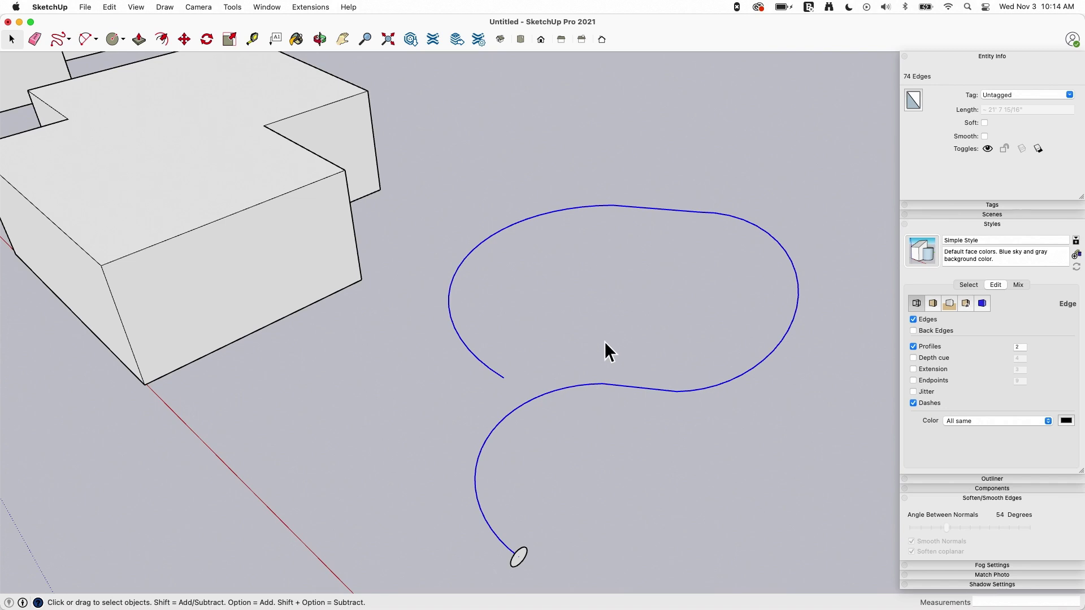
Step: Follow Me the small oval end profile along the looping curve into a tube
key("shift+f")
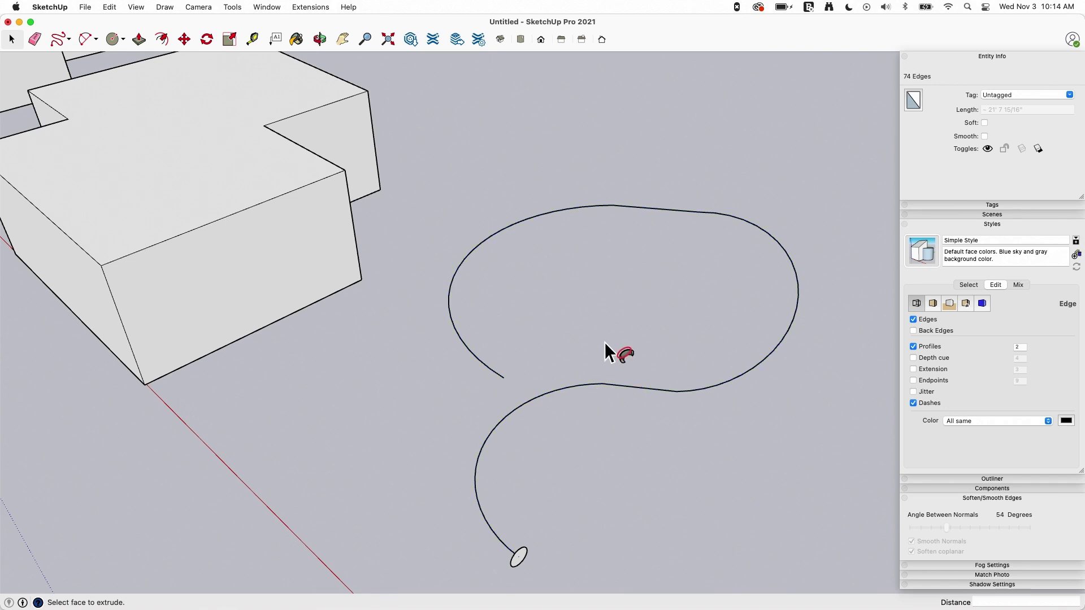
left_click(518, 557)
middle_click_drag(593, 485, 656, 432)
Step: Select the whole tube and apply Smooth Normals to soften its faceted surface
key("space")
triple_click(654, 386)
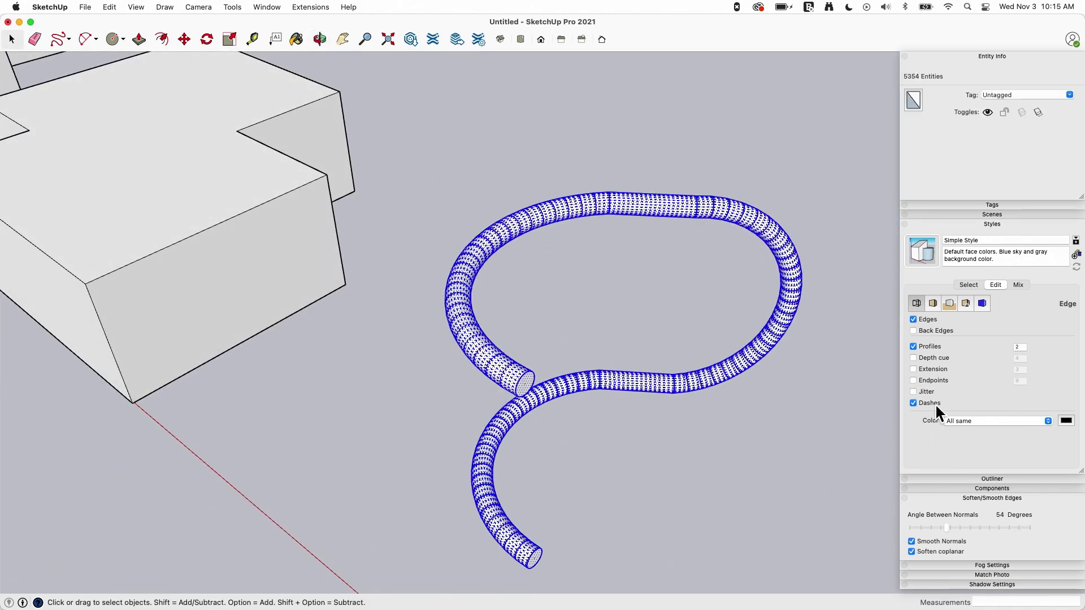
left_click(944, 223)
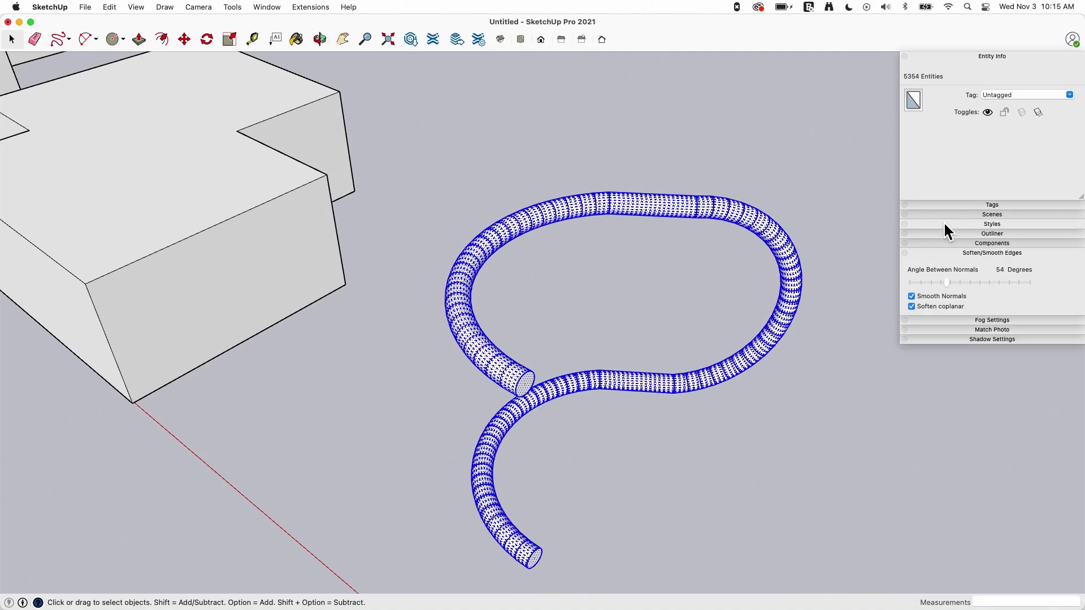
left_click(912, 296)
middle_click_drag(752, 449, 717, 421)
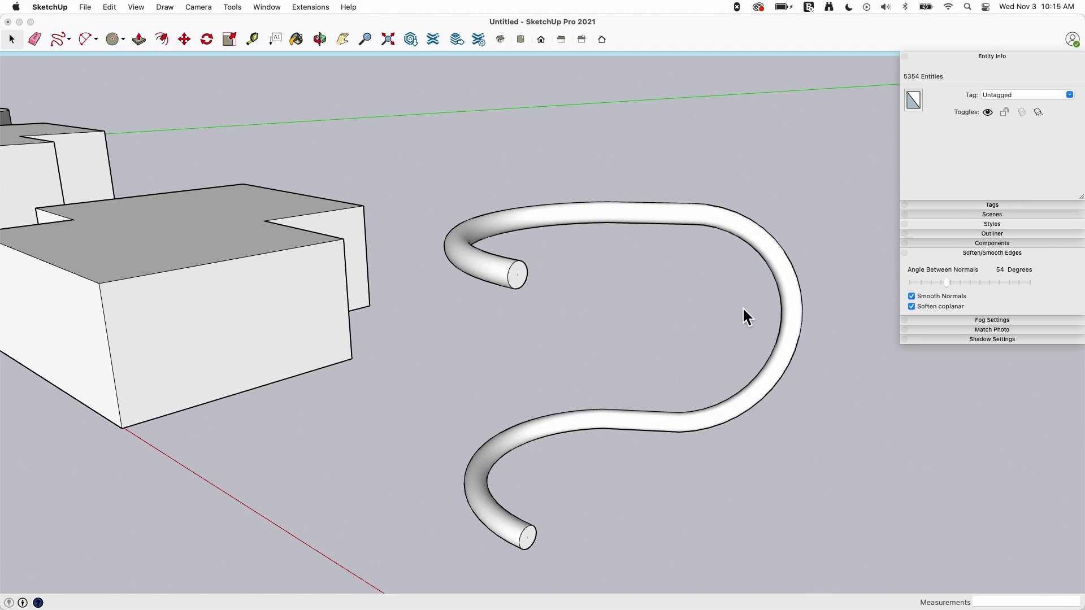
Step: Weld the second S-curve path's edges into one curve and select it
left_click(509, 341)
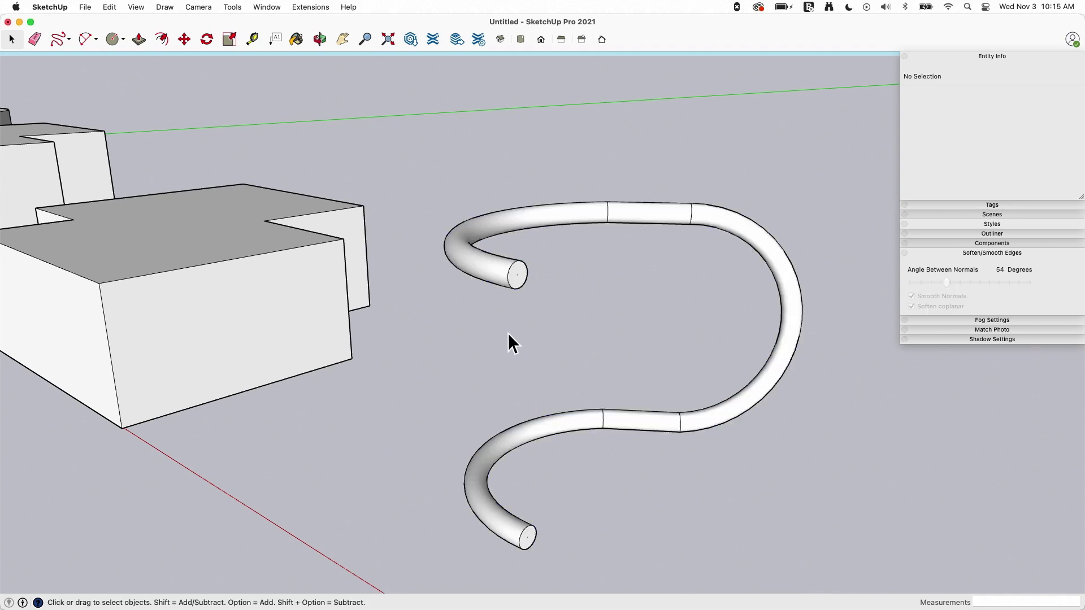
middle_click_drag(509, 341, 260, 189)
middle_click_drag(598, 399, 779, 318)
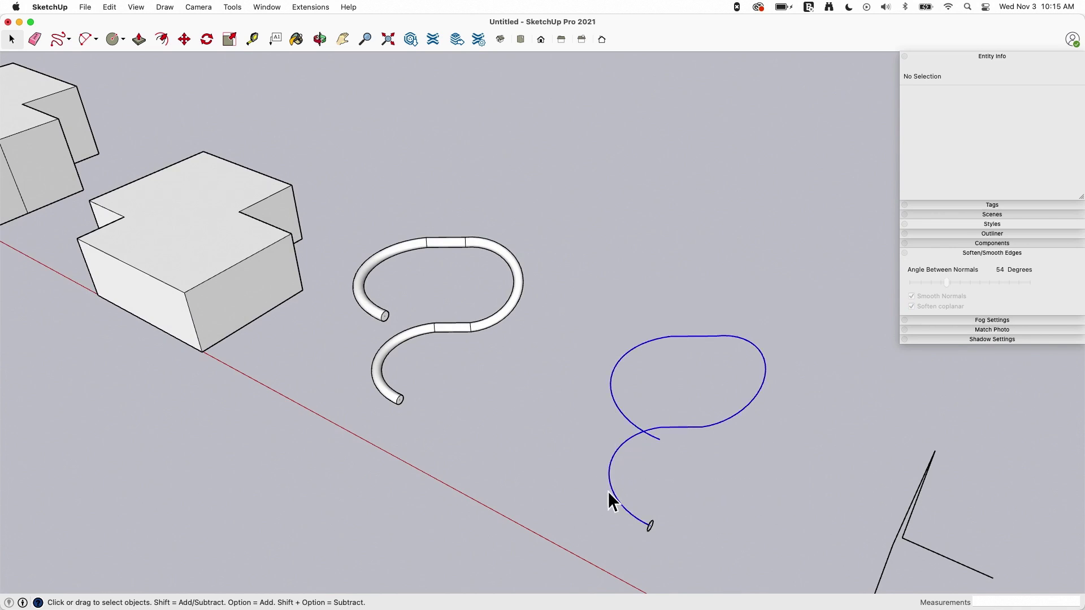
left_click_drag(585, 506, 584, 506)
right_click(658, 427)
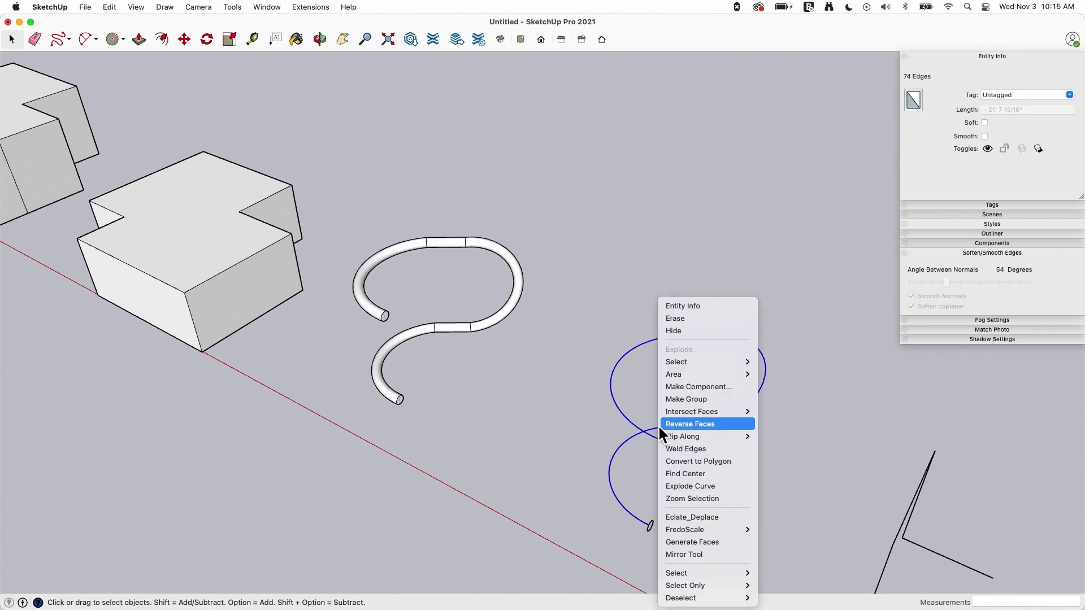
left_click(711, 449)
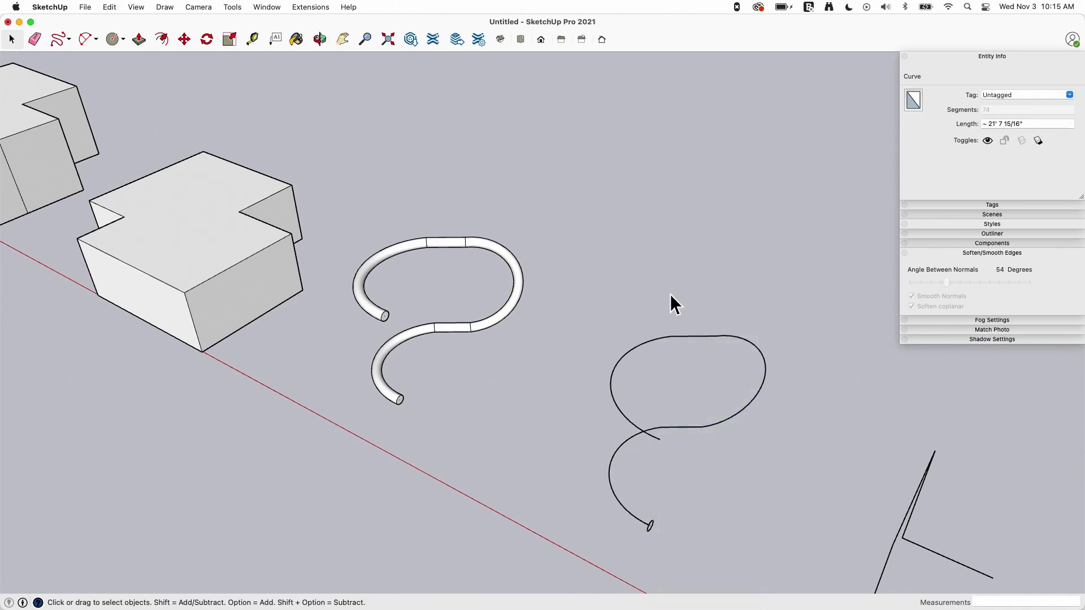
left_click(667, 327)
left_click(668, 340)
Step: Follow Me the end circle along the welded S-curve into a smooth tube
middle_click_drag(668, 477, 685, 463)
scroll(687, 467, "up", 3)
scroll(786, 471, "up", 3)
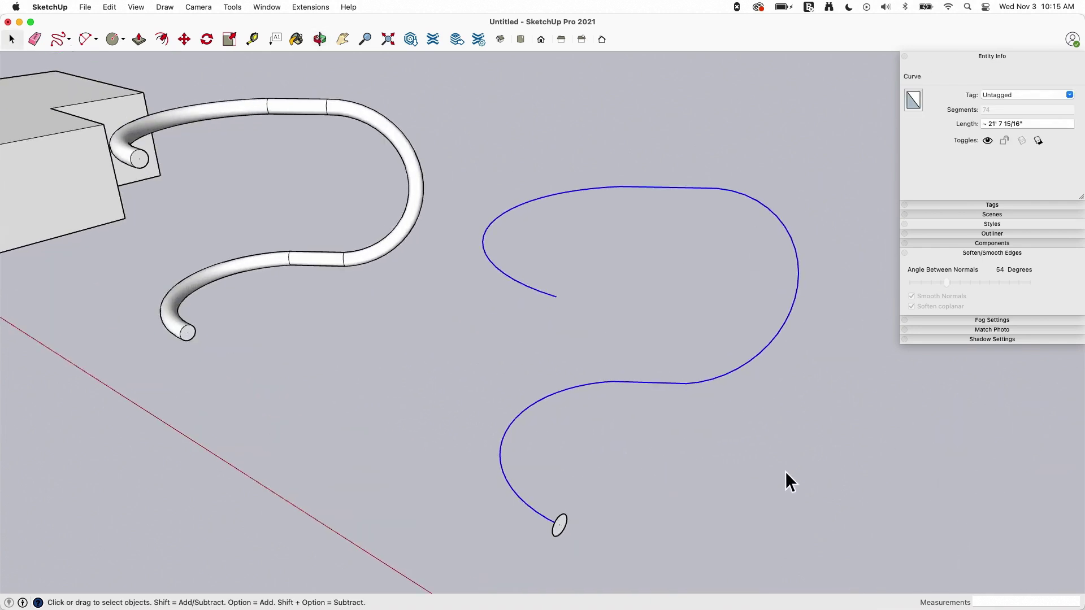
key("f")
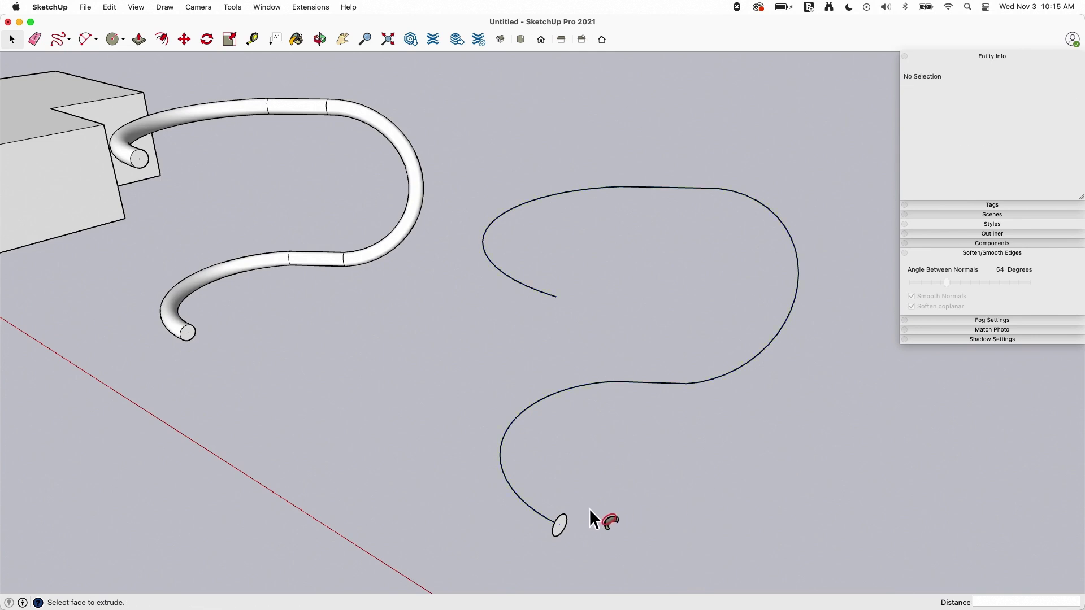
left_click(565, 518)
middle_click_drag(609, 297, 626, 383)
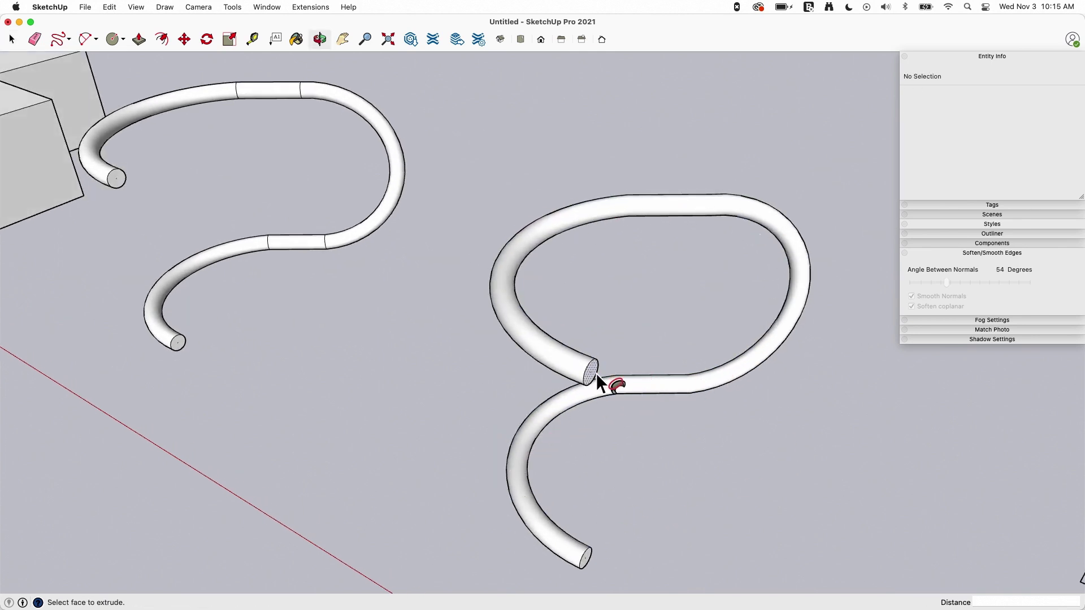
Step: Orbit around the two tubes to compare them
middle_click_drag(607, 318, 632, 327)
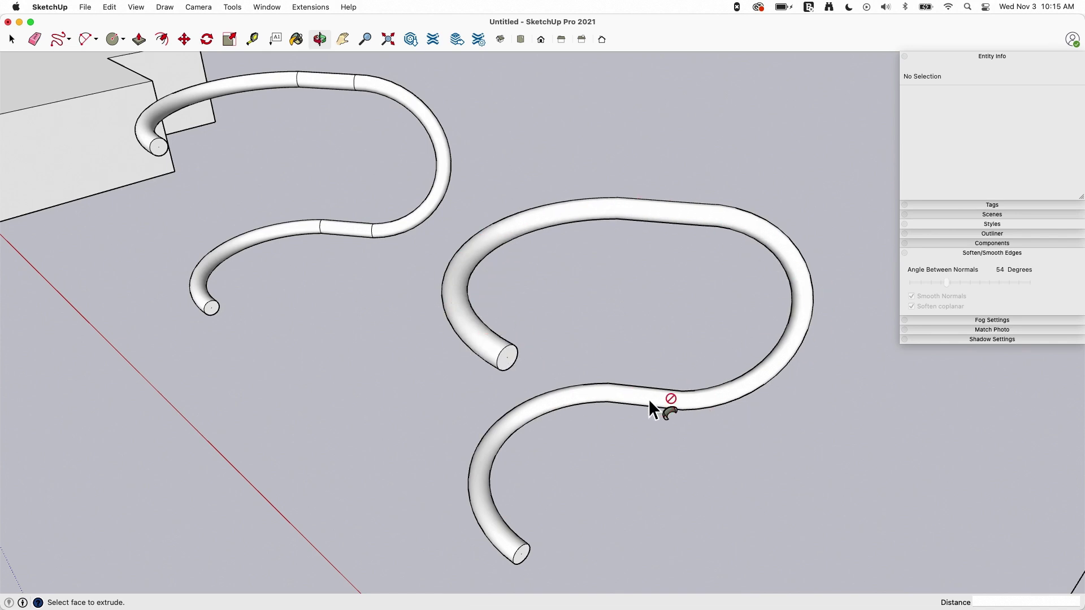
middle_click_drag(673, 201, 639, 295)
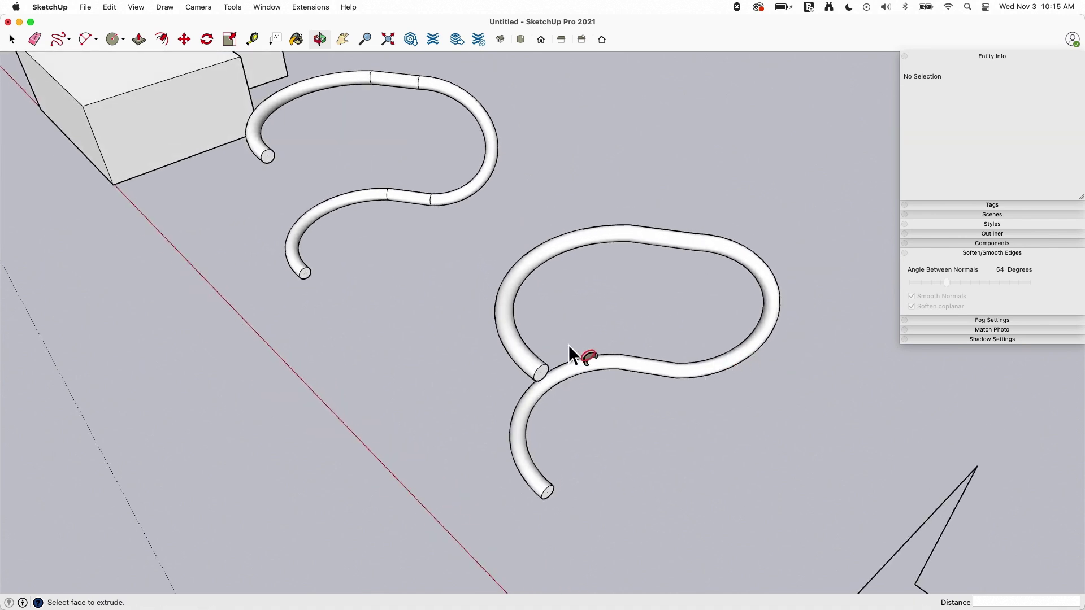
middle_click_drag(636, 236, 603, 201)
Step: Move the welded S-curve path up and to the right, away from its tube
key("space")
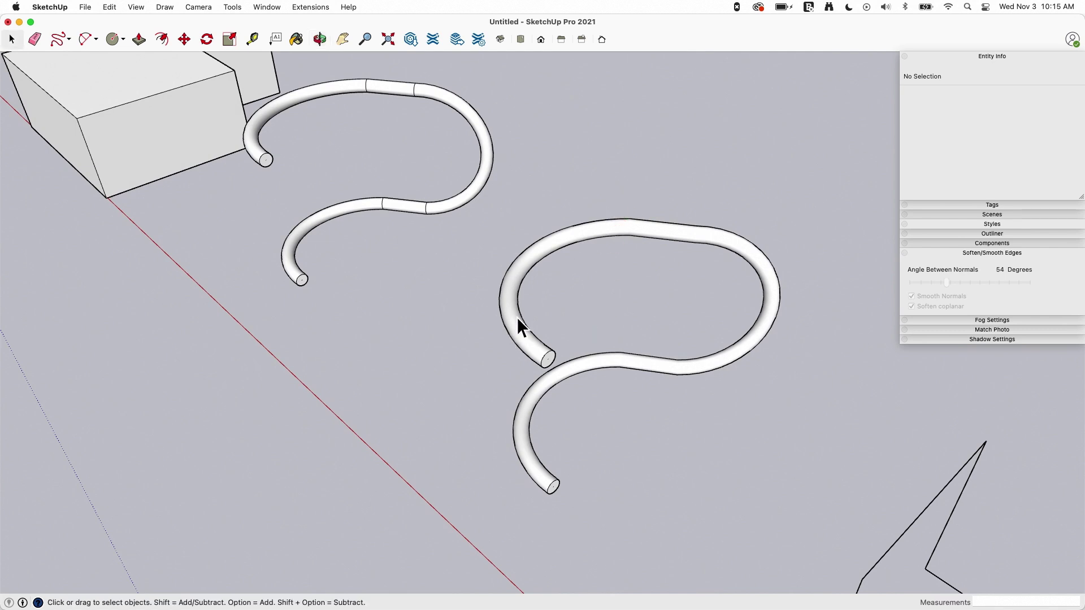
left_click(548, 359)
key("m")
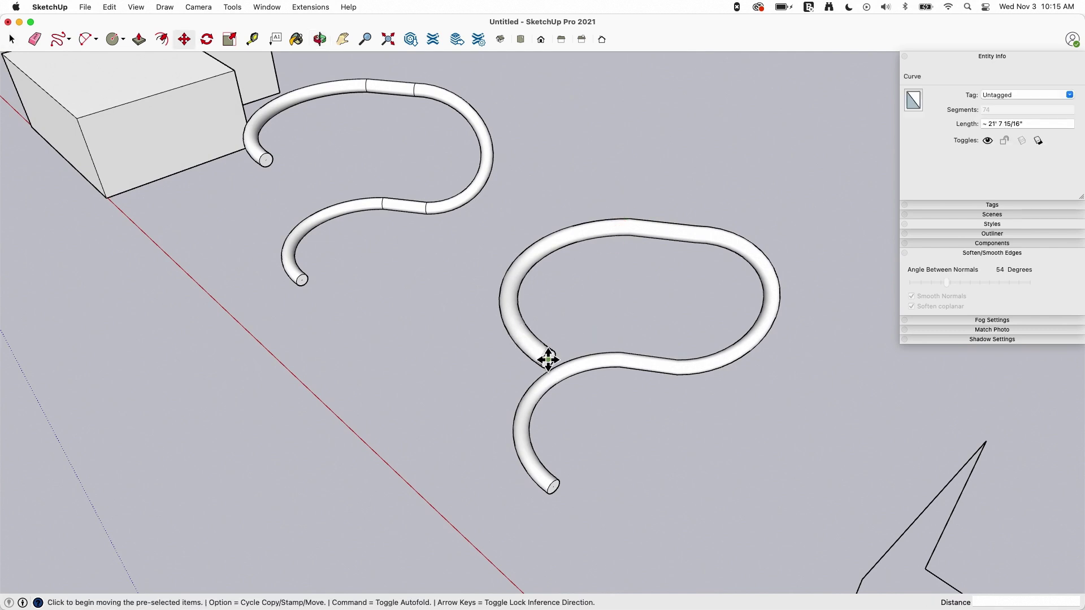
left_click(546, 358)
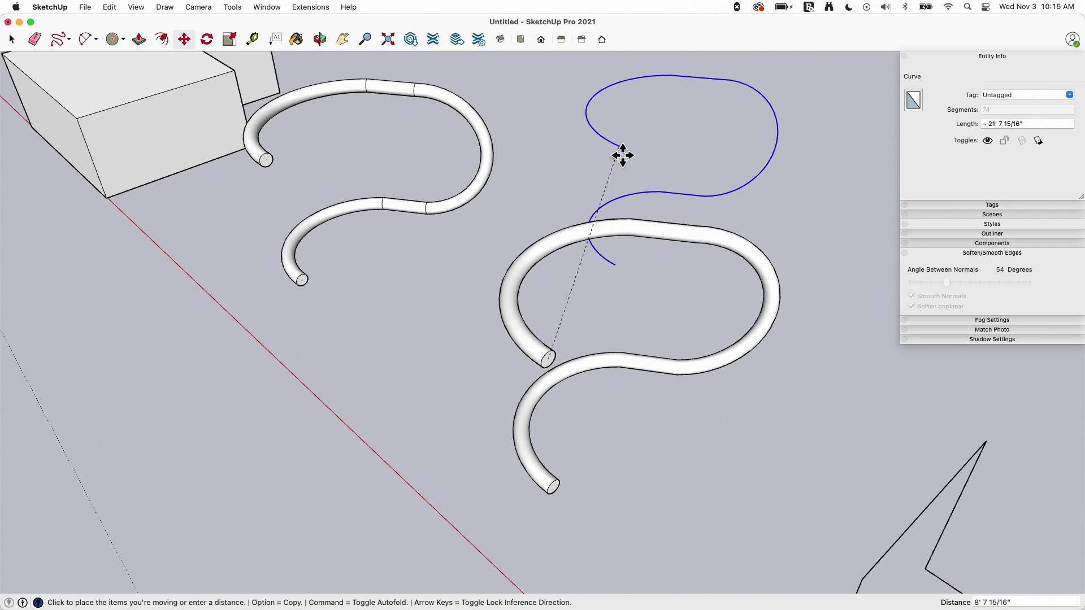
left_click(622, 160)
key("space")
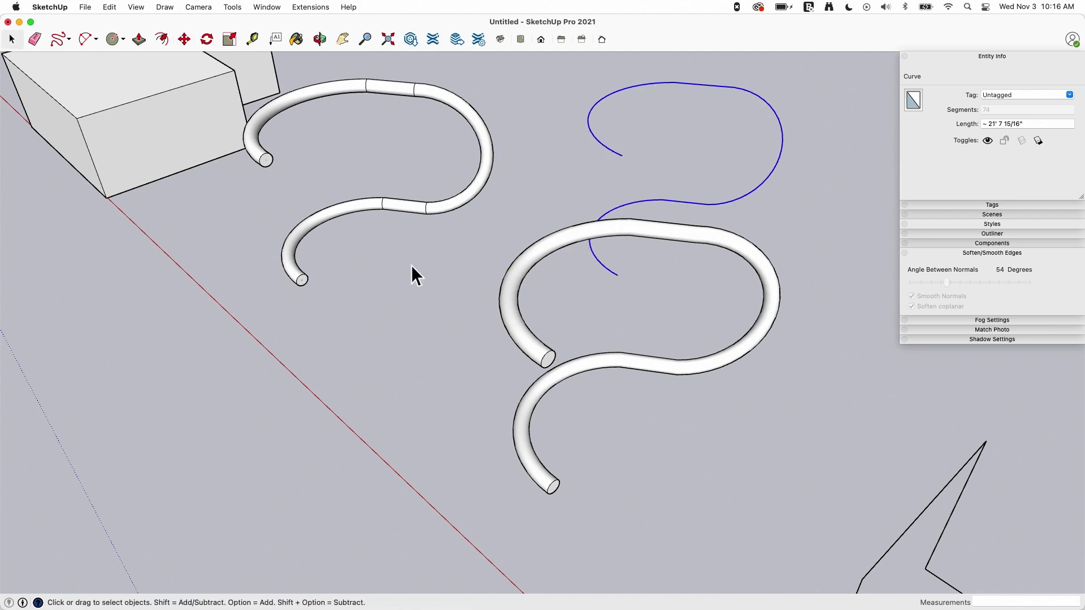
scroll(373, 226, "down", 3)
scroll(602, 202, "up", 2)
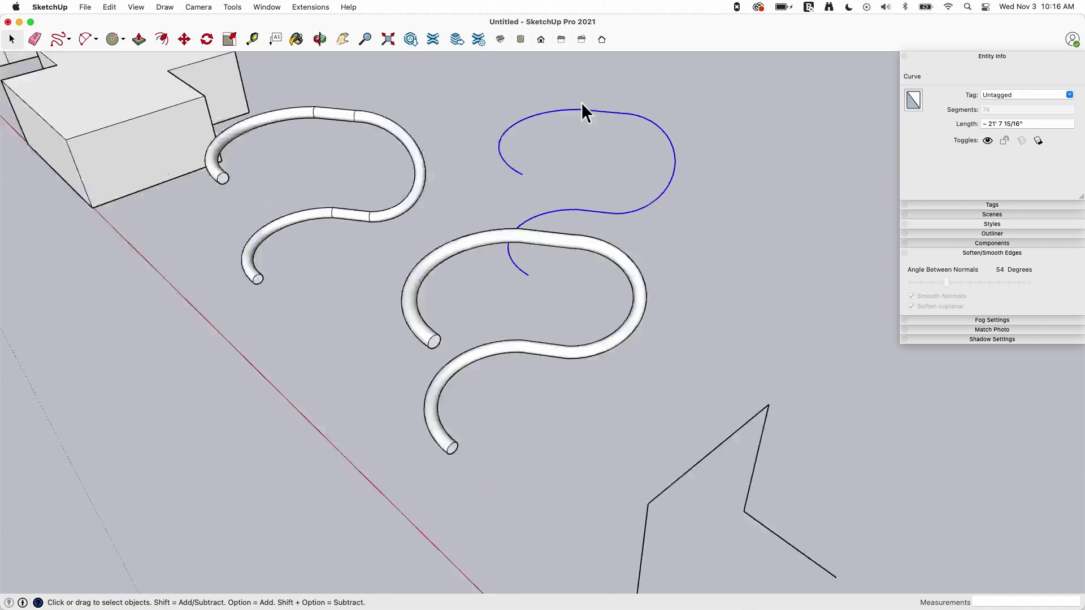
scroll(567, 77, "down", 2)
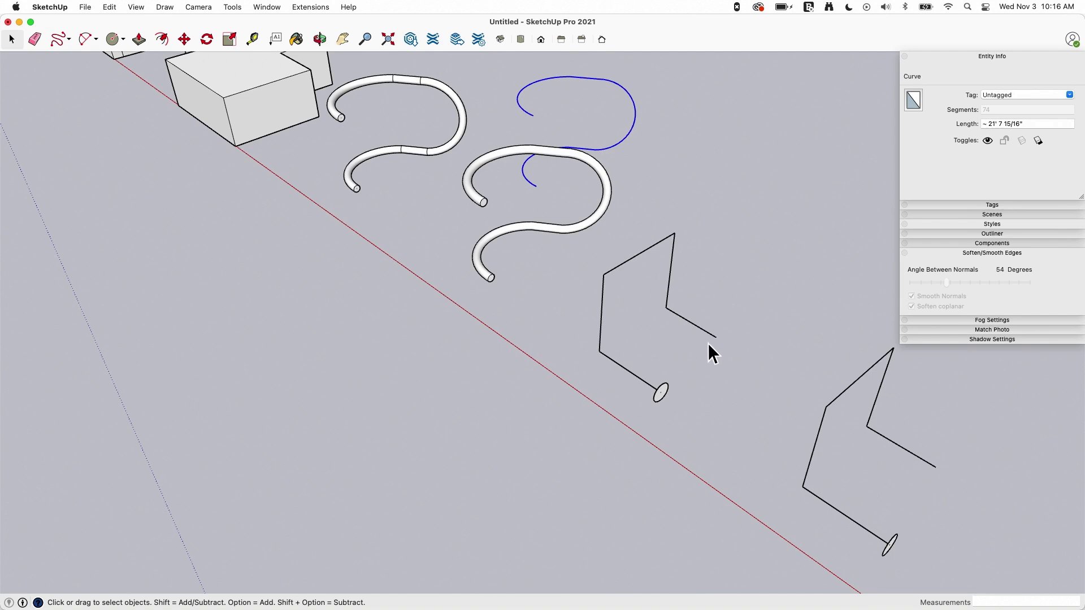
scroll(709, 345, "up", 3)
Step: Follow Me the circle along the first unwelded angular path into a faceted tube
triple_click(663, 300)
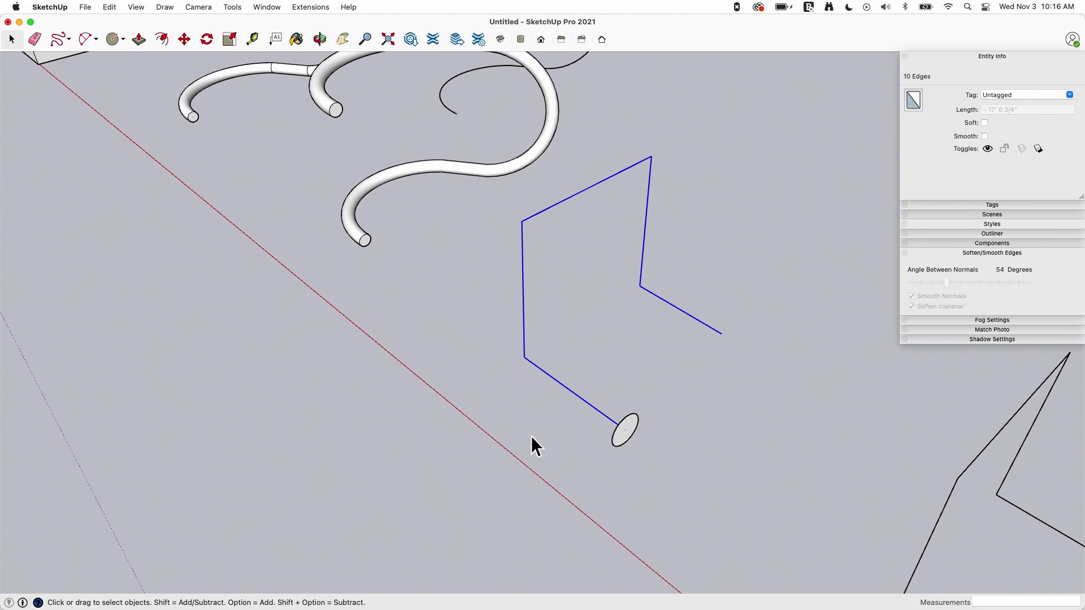
key("f")
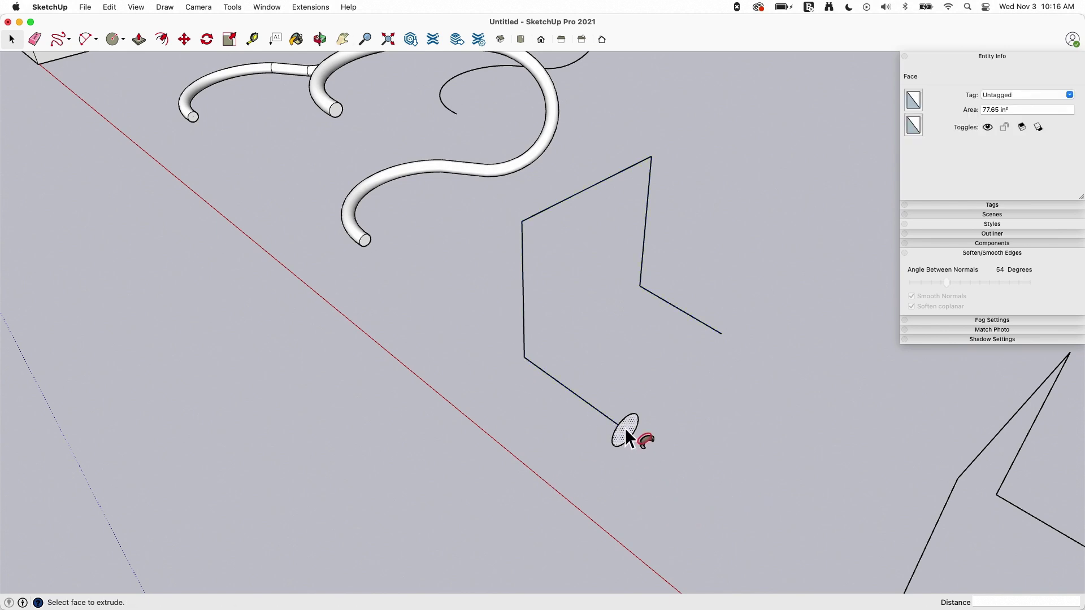
left_click(628, 433)
middle_click_drag(582, 439, 516, 368)
middle_click_drag(542, 210, 343, 333)
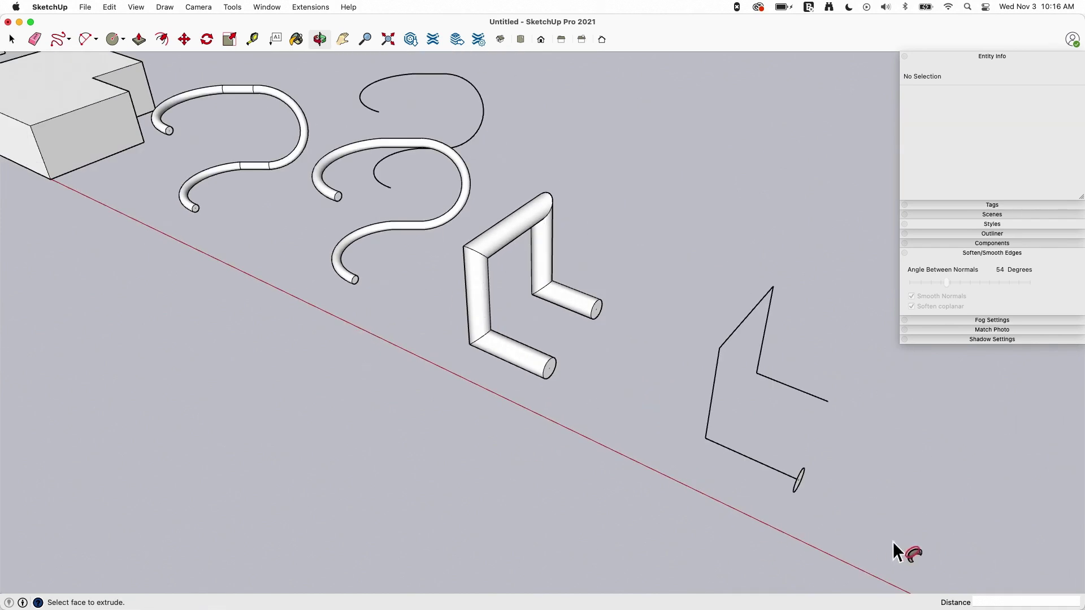
scroll(890, 538, "up", 3)
Step: Weld the second angular path into a single curve
key("space")
triple_click(723, 439)
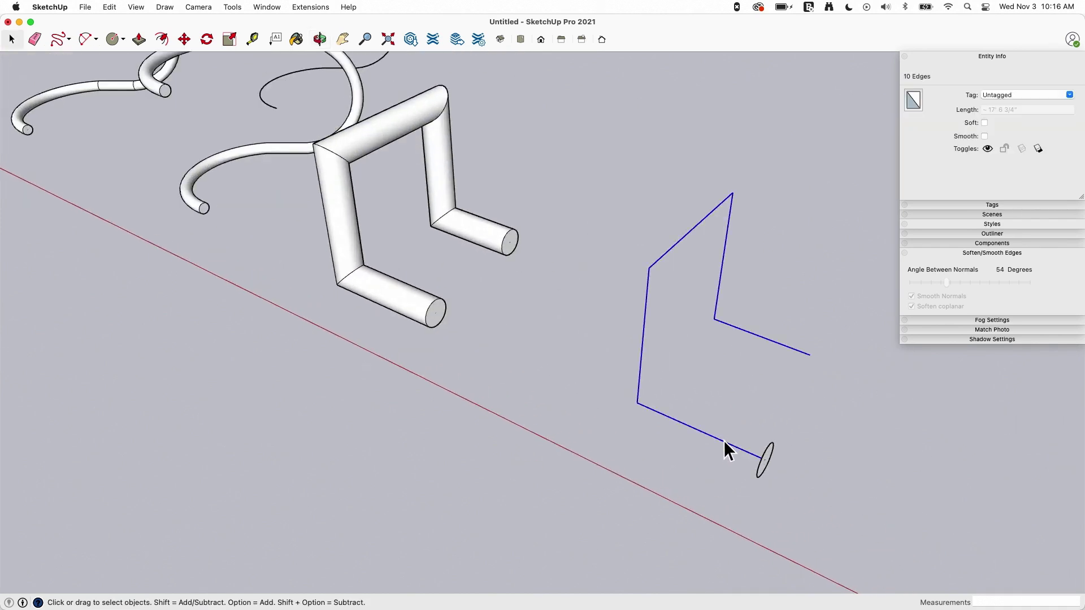
right_click(722, 439)
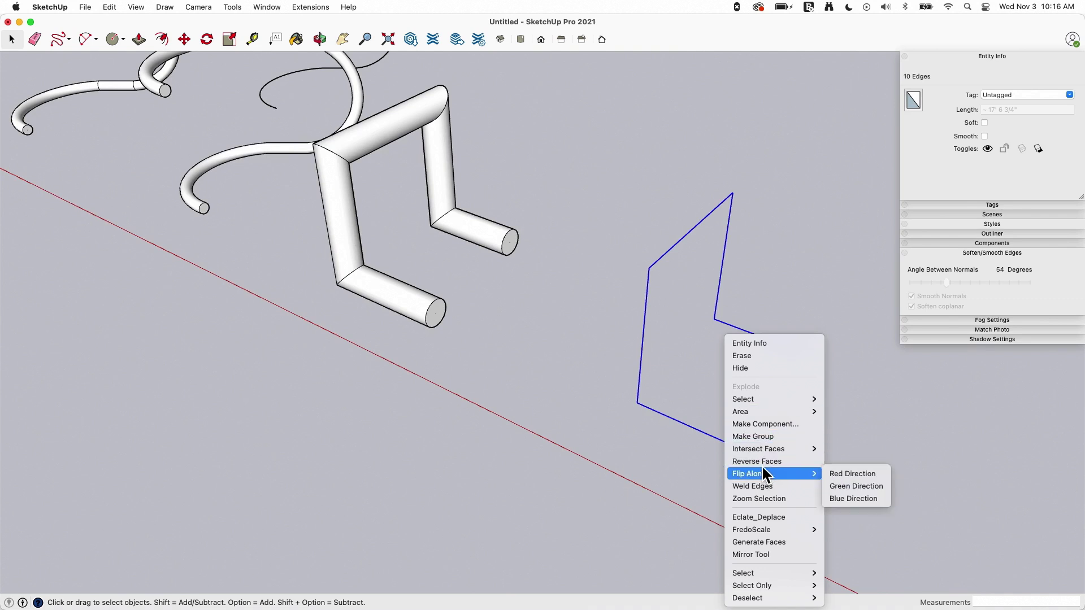
left_click(767, 485)
middle_click_drag(768, 485, 716, 448)
Step: Follow Me the circle along the welded angular path into a smoothly shaded pipe
key("f")
left_click(621, 458)
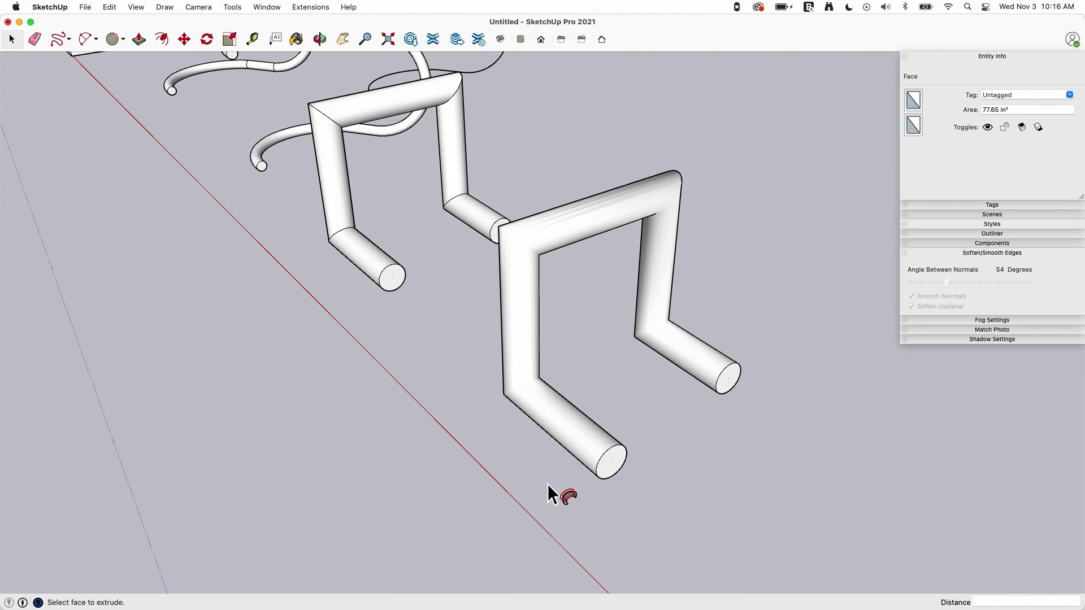
middle_click_drag(472, 449, 780, 294)
scroll(688, 325, "up", 2)
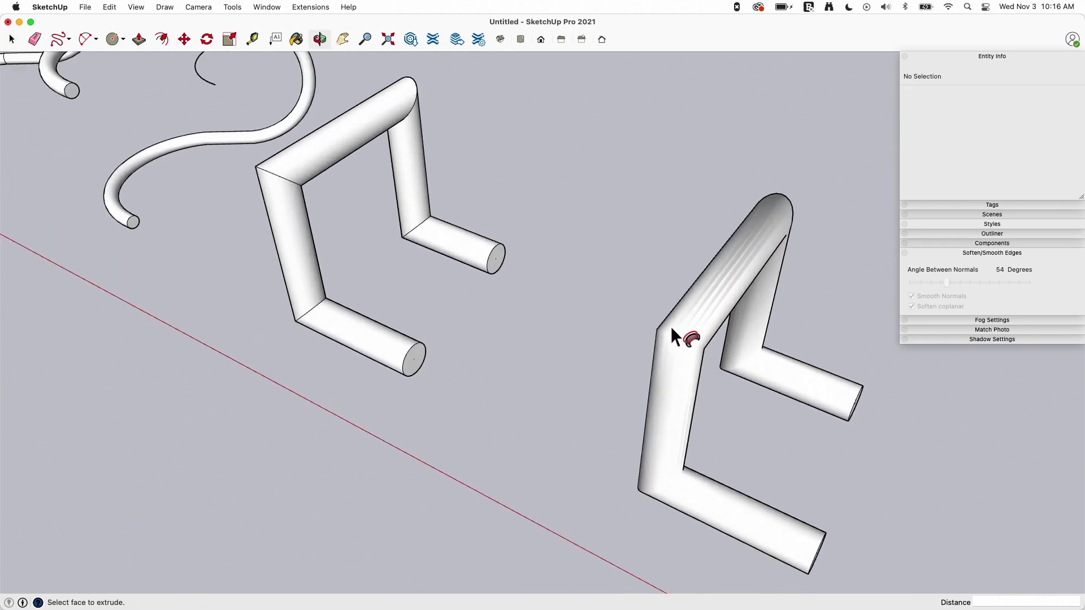
Step: Orbit between front, oblique and low views to compare the faceted and smooth pipes
middle_click_drag(699, 349, 524, 338)
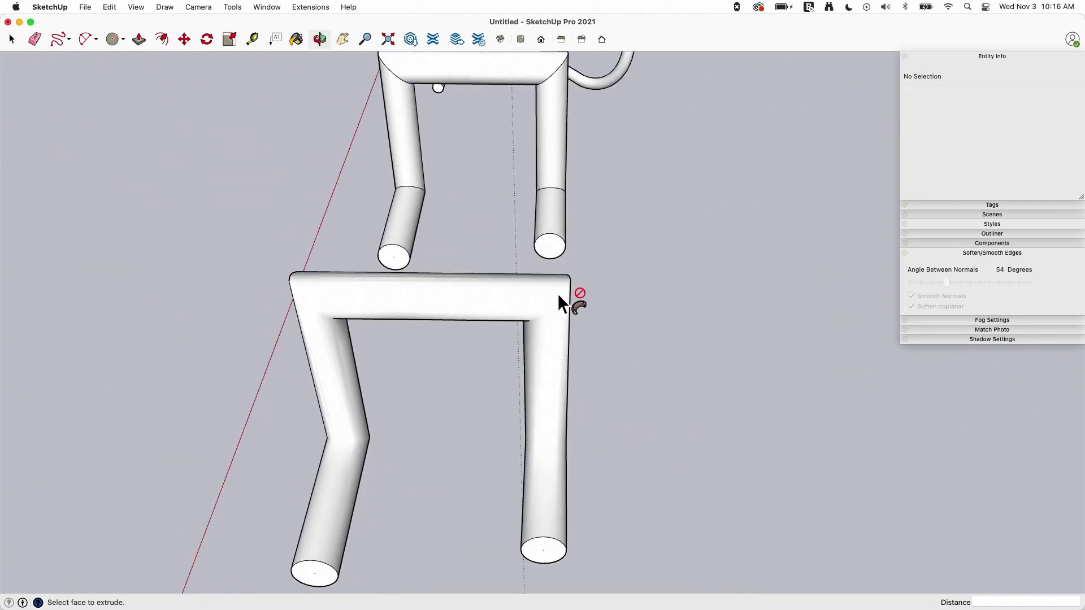
scroll(439, 460, "down", 3)
middle_click_drag(439, 460, 822, 306)
scroll(741, 363, "up", 3)
middle_click_drag(741, 363, 716, 326)
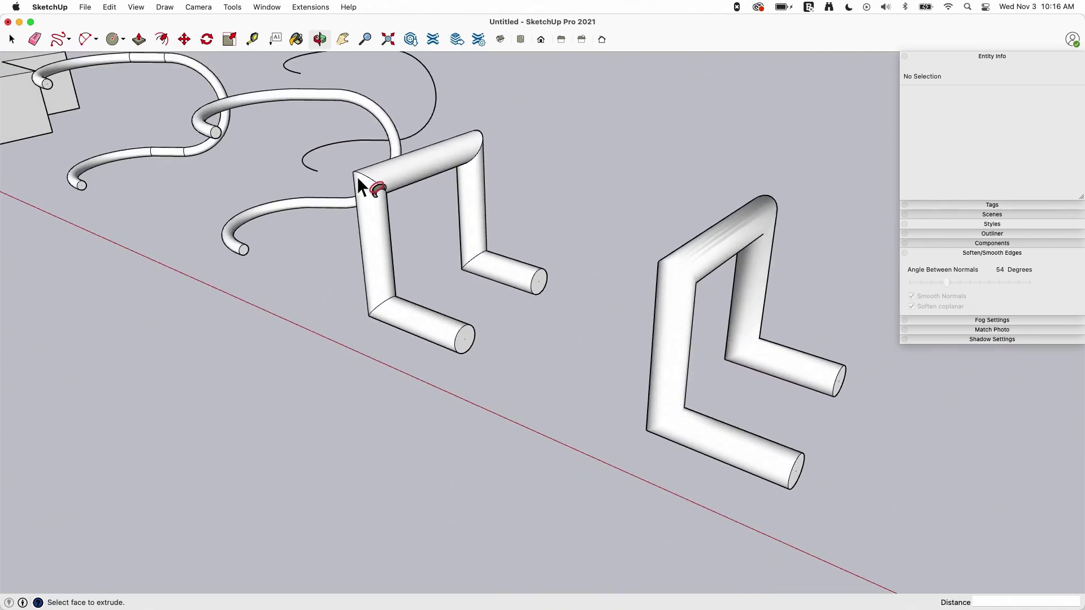
key("e")
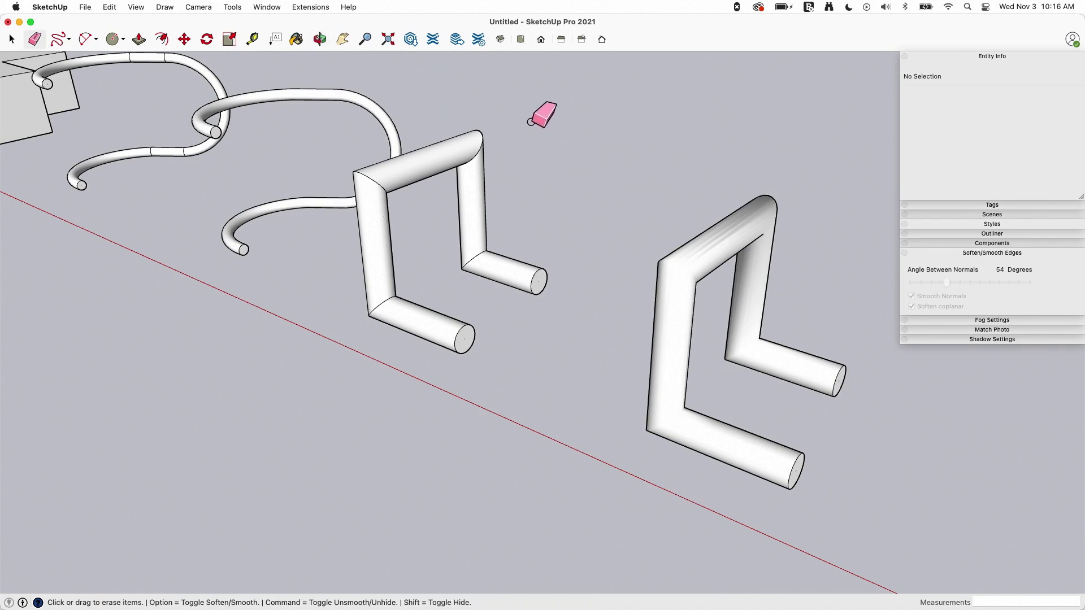
scroll(717, 220, "down", 2)
scroll(904, 521, "down", 4)
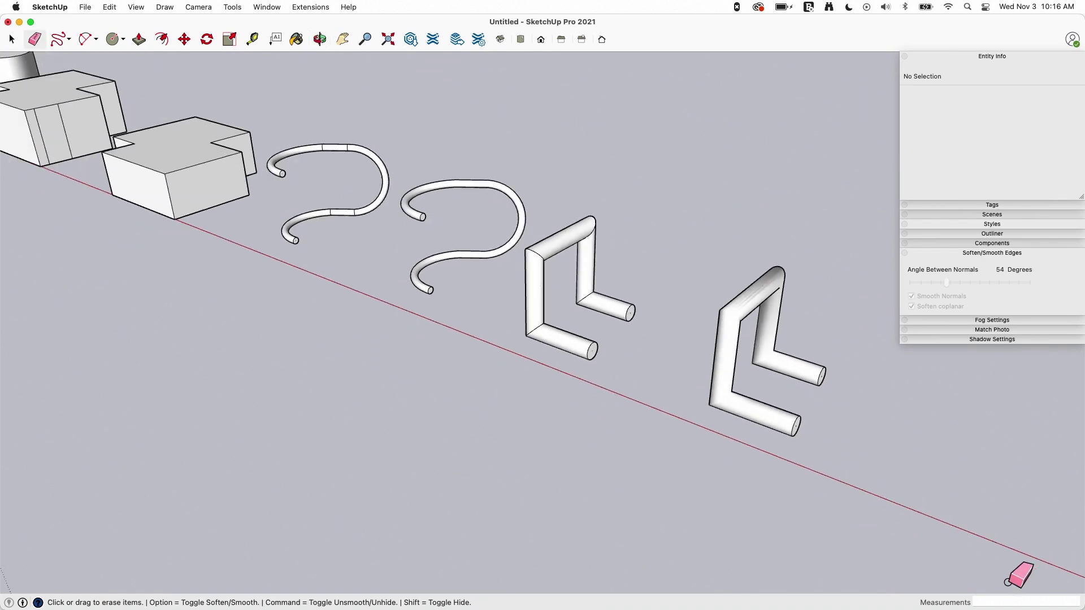
scroll(880, 507, "down", 1)
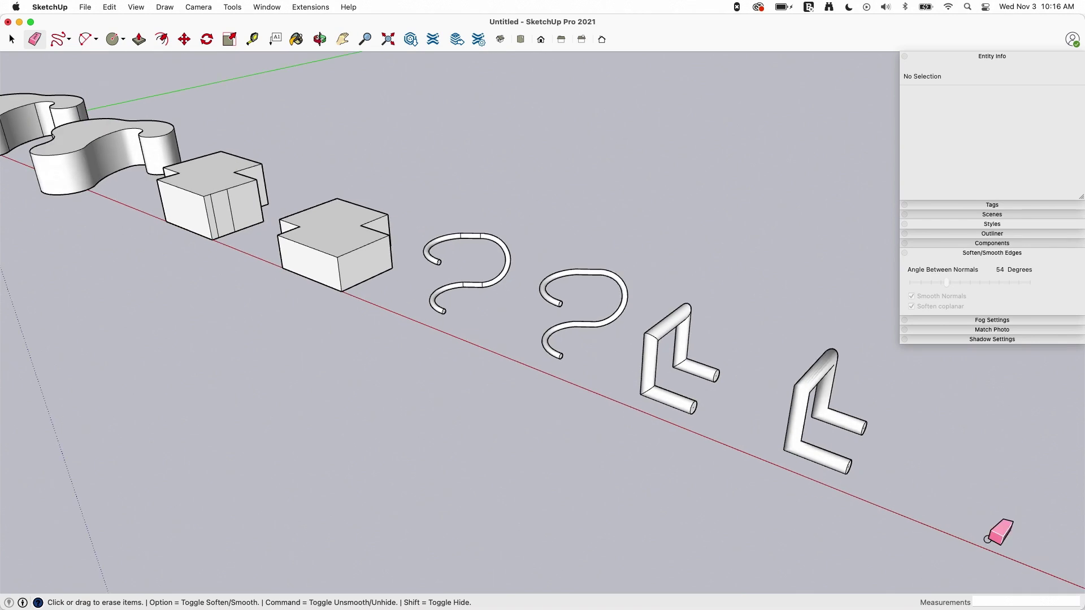
scroll(961, 512, "down", 2)
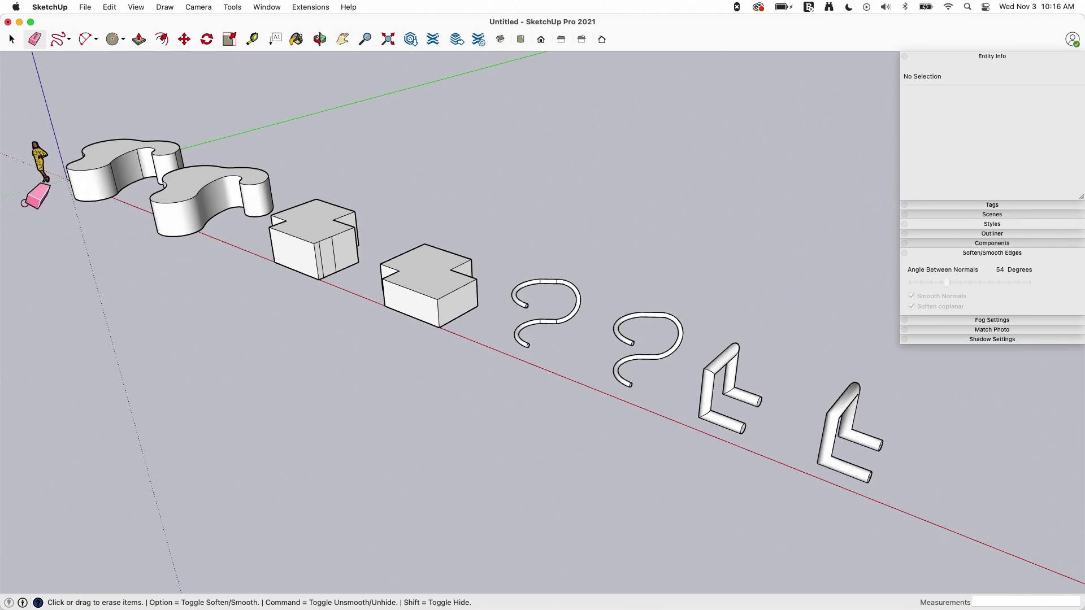
scroll(16, 139, "up", 1)
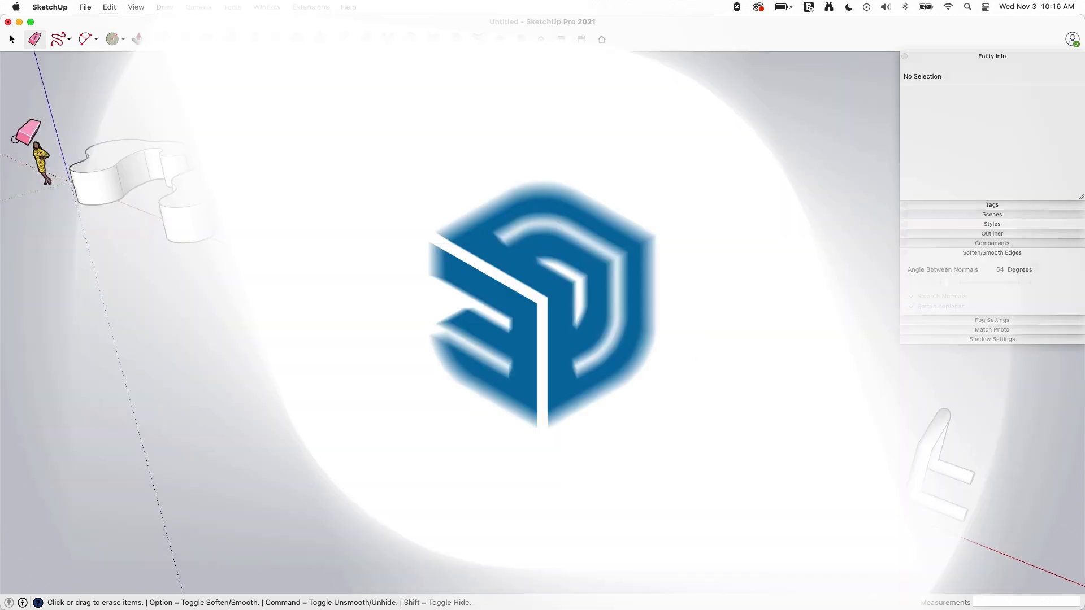